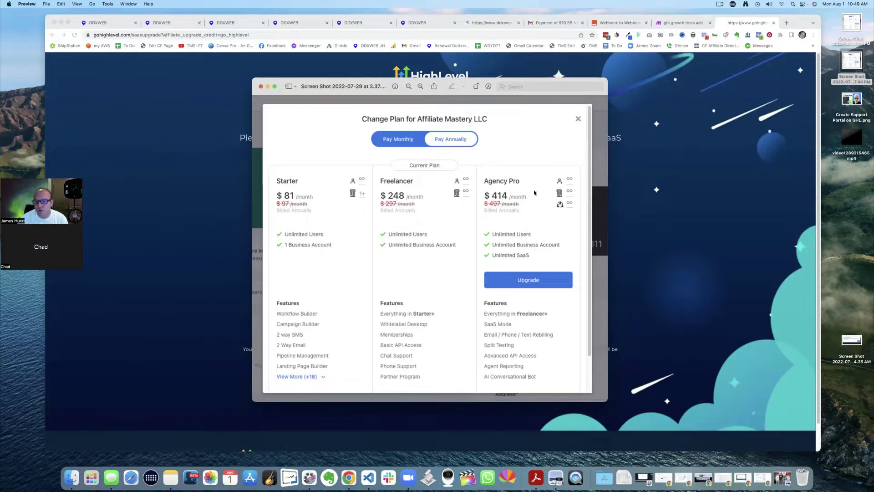
Step: Highlight the Agency Pro $414/month price and its features list on the Change Plan screenshot
drag(495, 196, 527, 197)
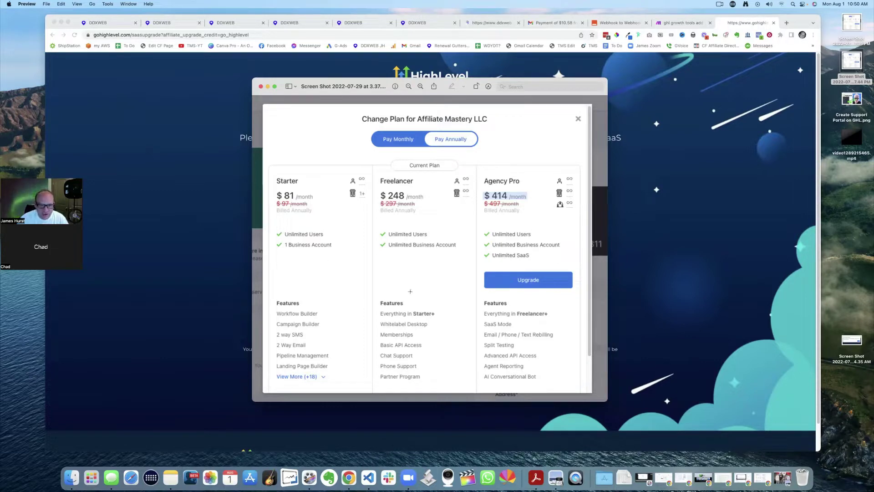
mouse_move(354, 82)
mouse_down()
mouse_move(384, 78)
mouse_move(352, 75)
mouse_up()
drag(478, 290, 564, 380)
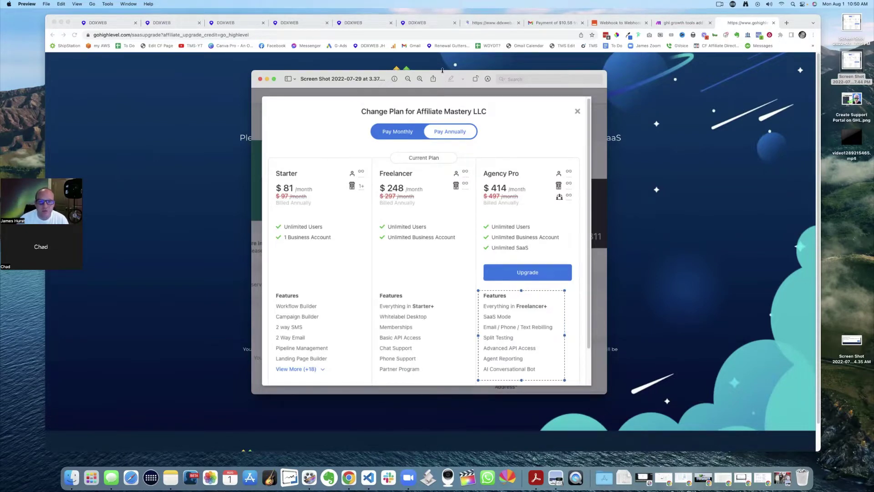
click(421, 23)
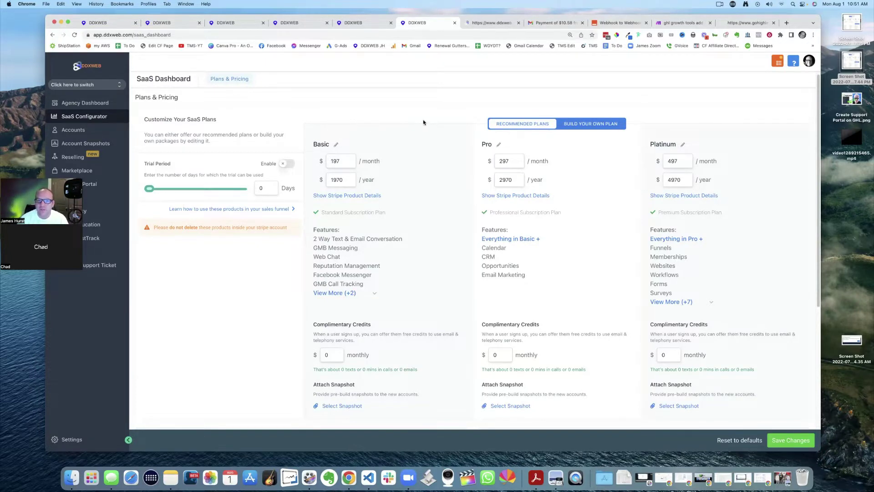
scroll(423, 122, down, 3)
scroll(420, 180, up, 3)
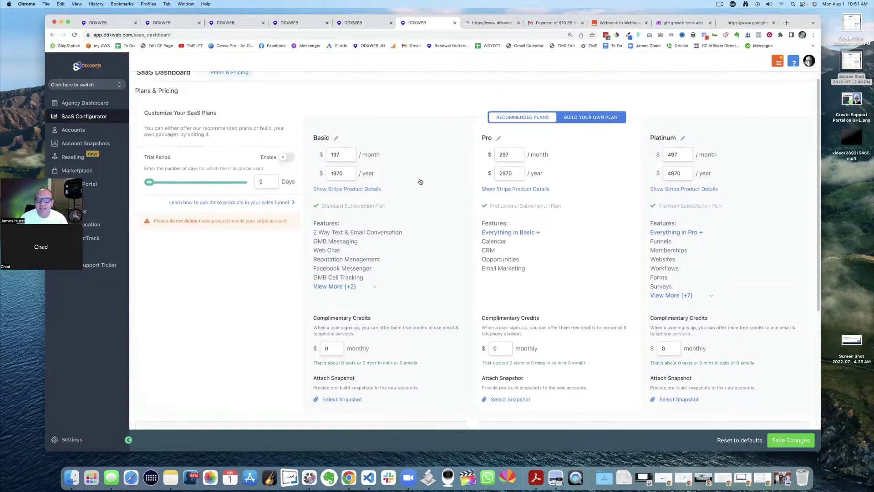
scroll(420, 181, up, 1)
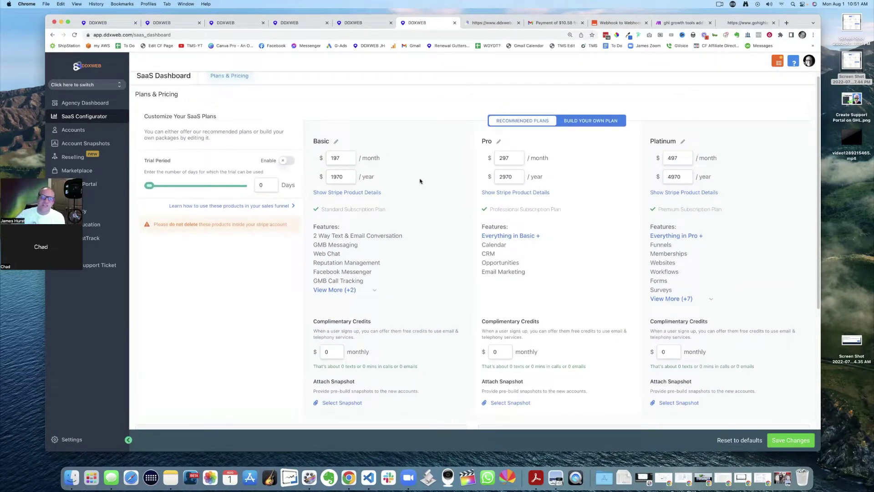
Step: Switch to the ddxweb.com sales site and scroll up to the hero offering plans from $197/month
click(392, 22)
click(482, 22)
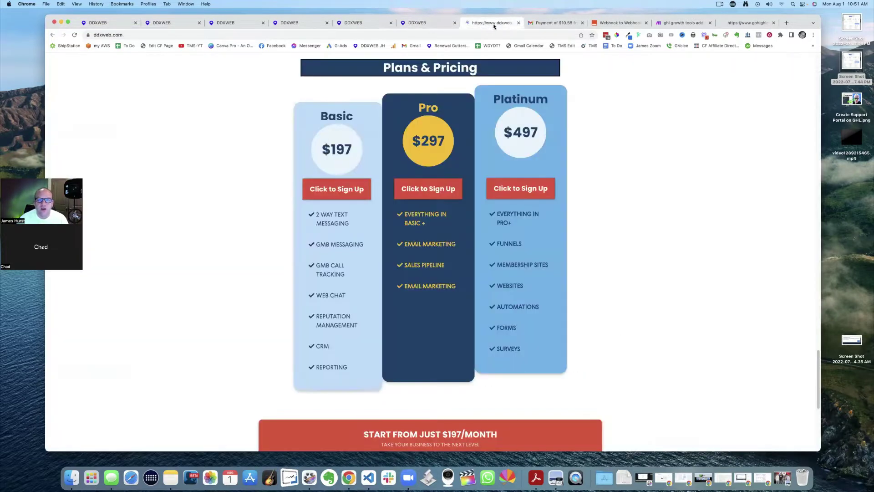
scroll(271, 187, up, 12)
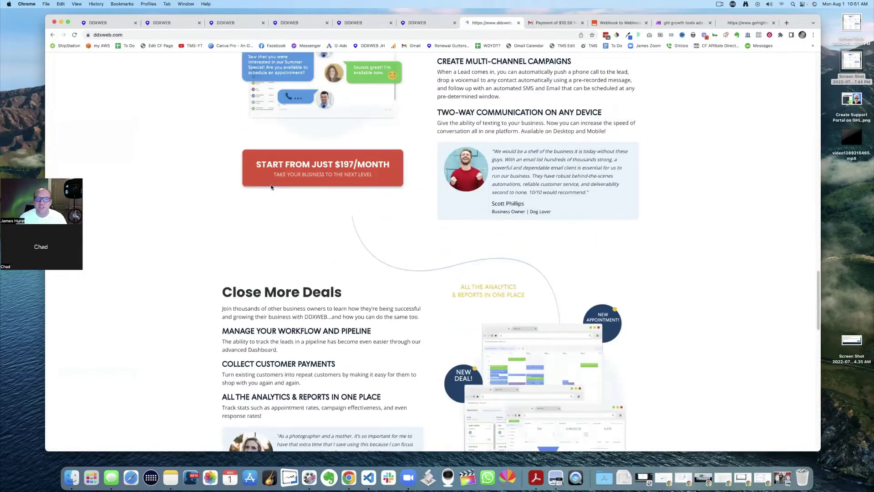
scroll(271, 187, up, 15)
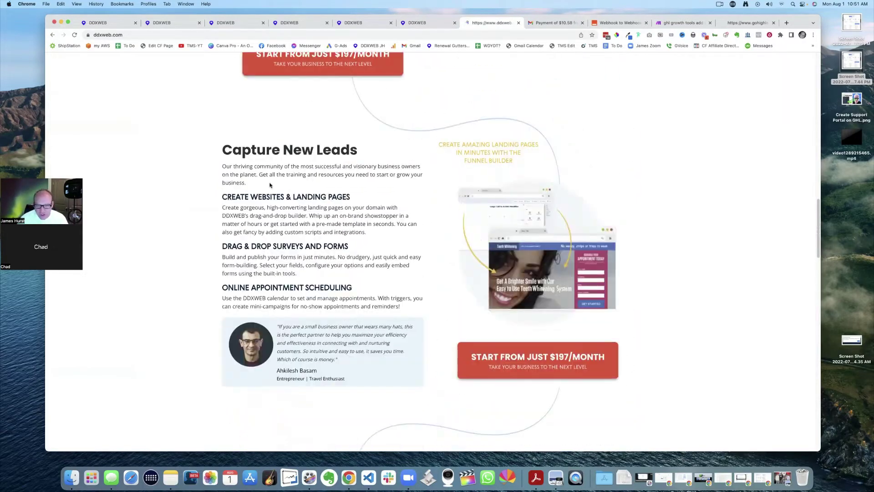
scroll(270, 185, up, 15)
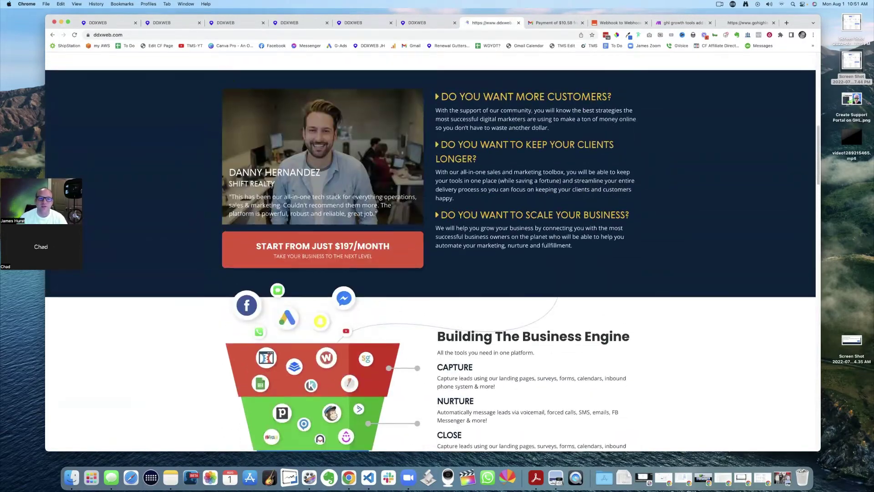
scroll(270, 185, up, 10)
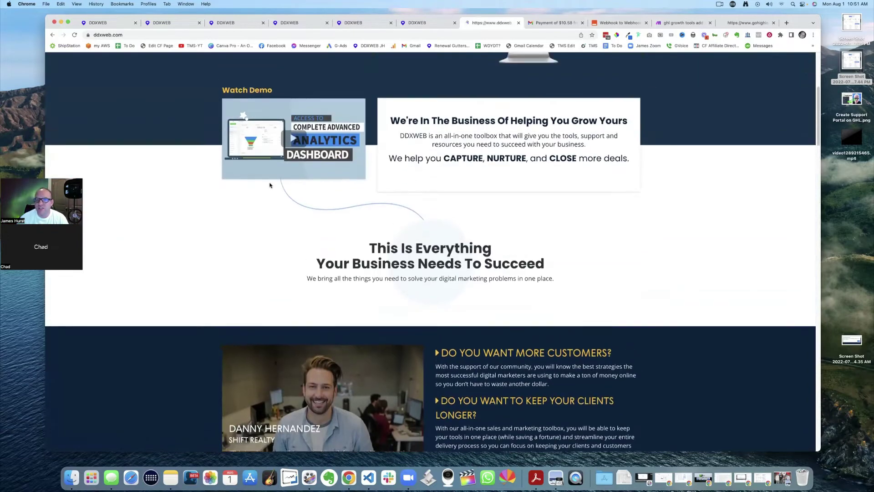
scroll(270, 184, up, 8)
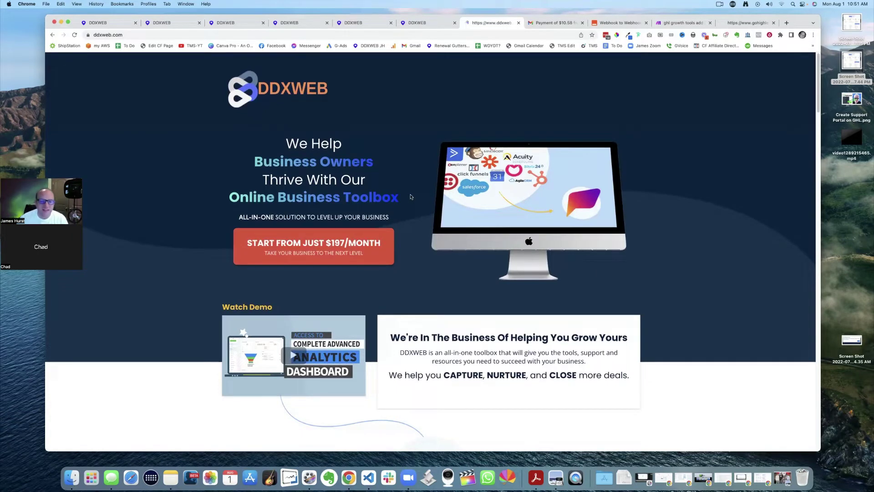
Step: Open the signup form, go back to user details, and enter company name 'cascadee detnal serveice'
click(321, 253)
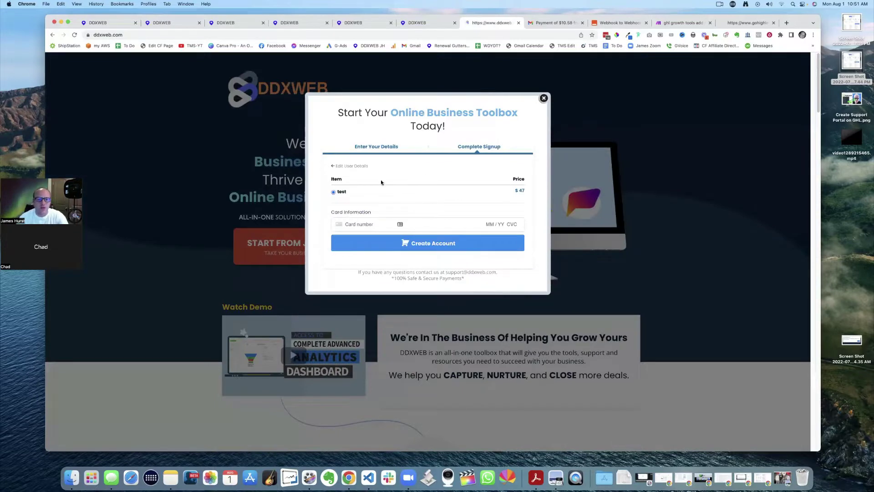
click(347, 166)
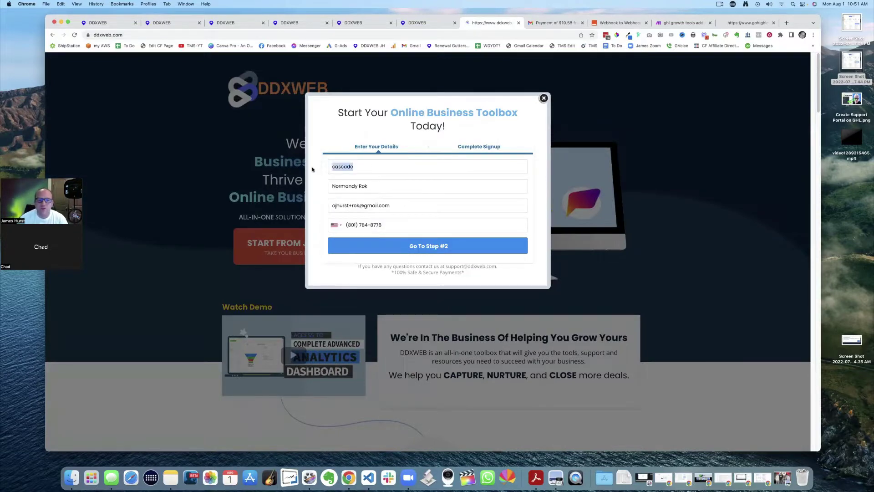
text(cascadee dnt)
key(BackSpace)
key(BackSpace)
text(etnal serveice)
Step: Select the name, email, phone and company name entries to check what was filled in
double_click(351, 186)
double_click(372, 205)
double_click(382, 224)
drag(341, 167, 394, 166)
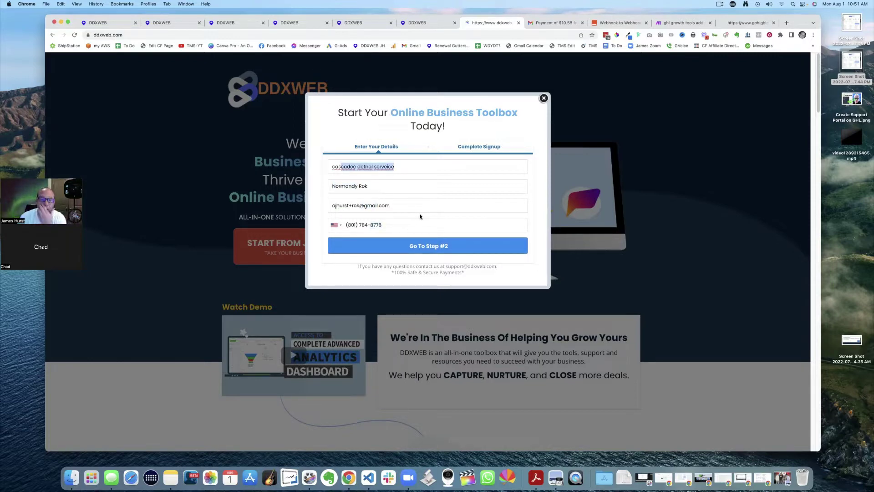
click(421, 23)
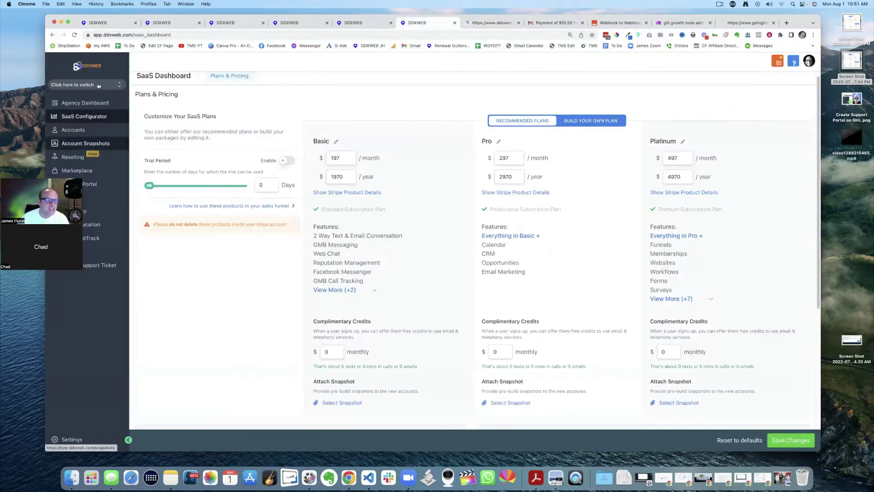
click(98, 85)
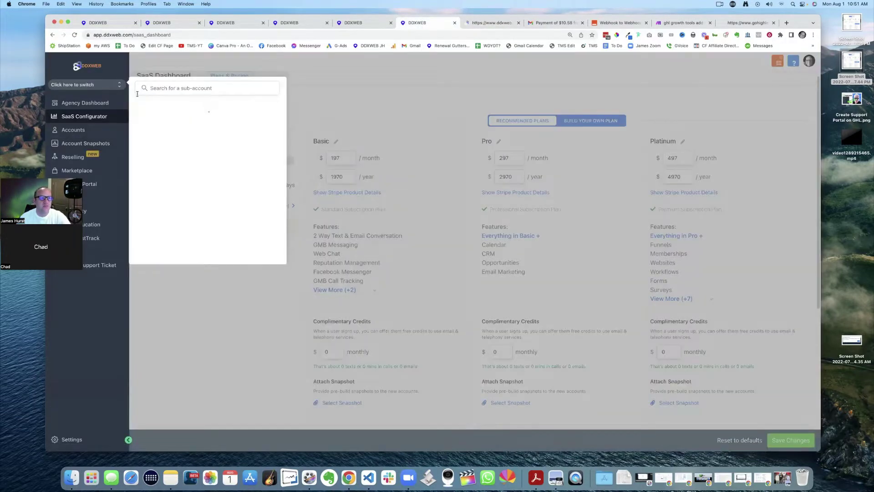
click(185, 90)
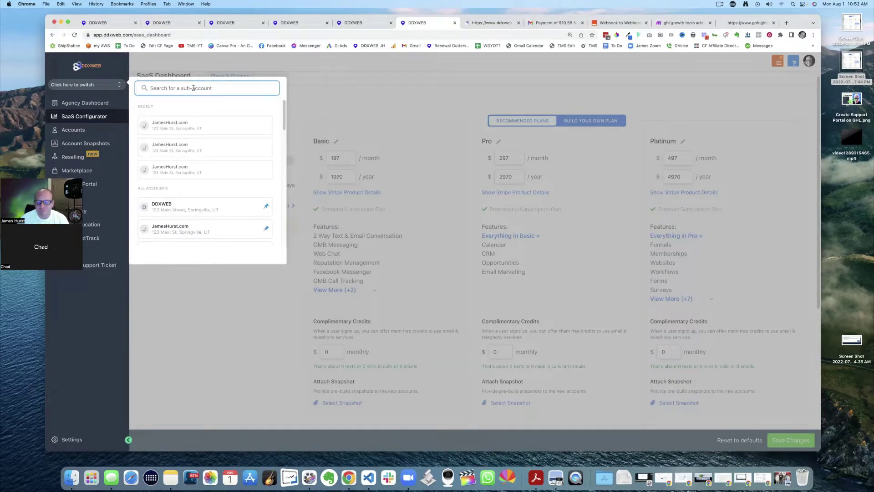
click(494, 23)
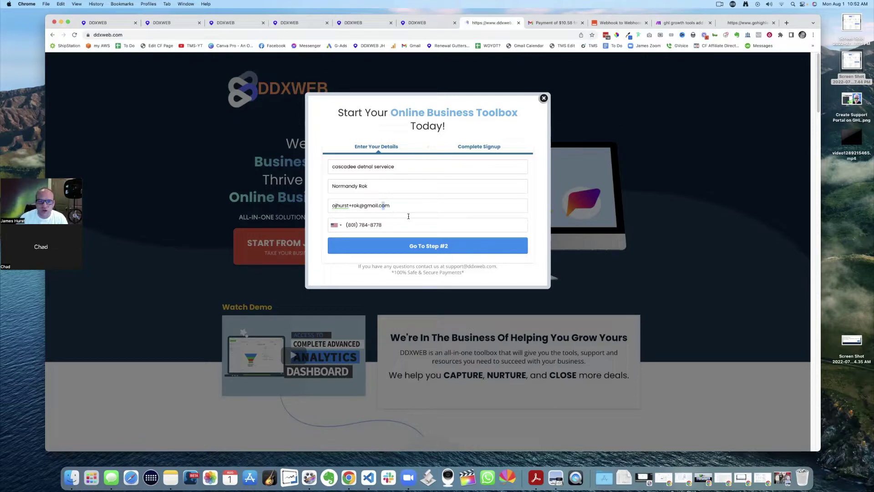
Step: Continue to Step #2, check the $47 order summary and Card number field, then return to the SaaS Configurator
click(426, 247)
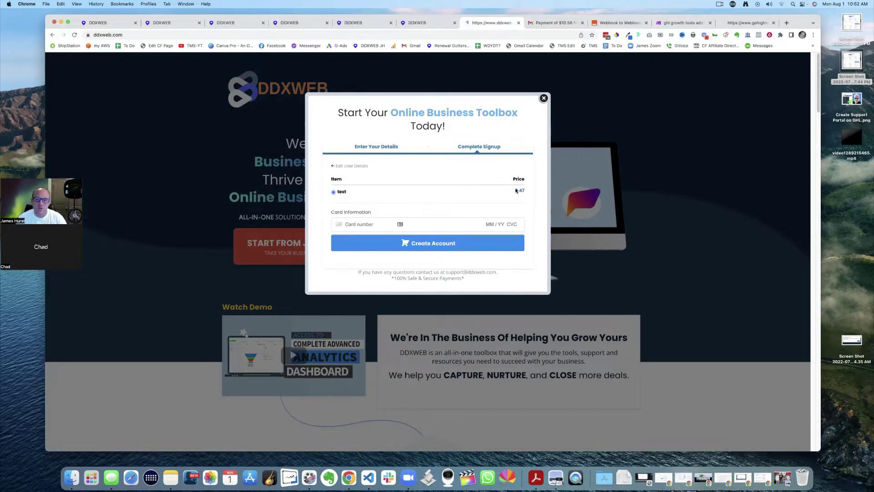
drag(508, 174, 517, 197)
click(359, 224)
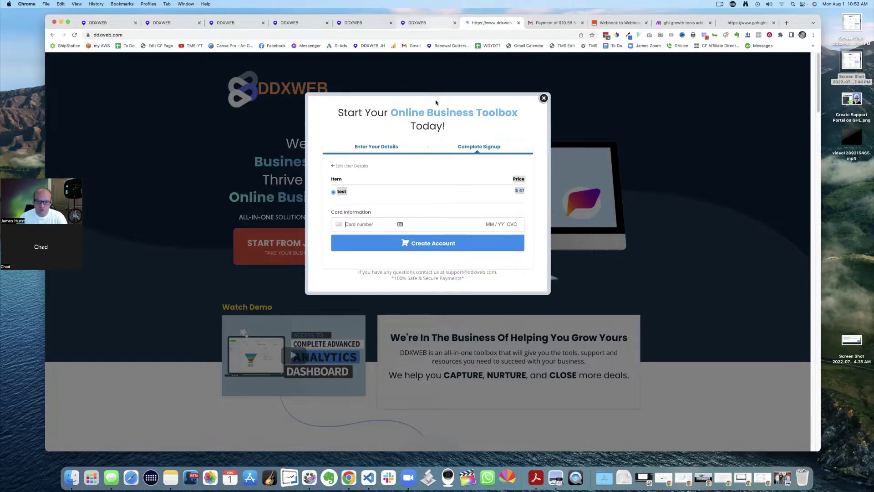
click(422, 24)
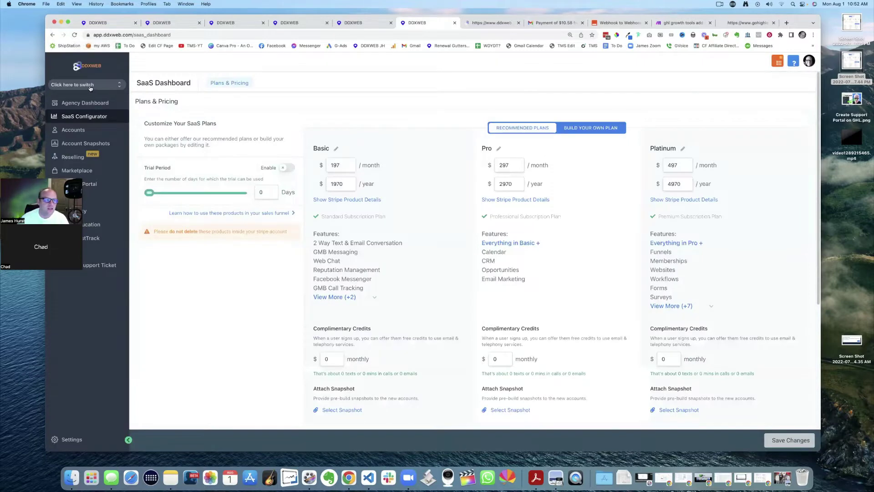
Step: Search the sub-account switcher for 'cas' to look for a Cascade account
click(82, 85)
scroll(183, 103, down, 10)
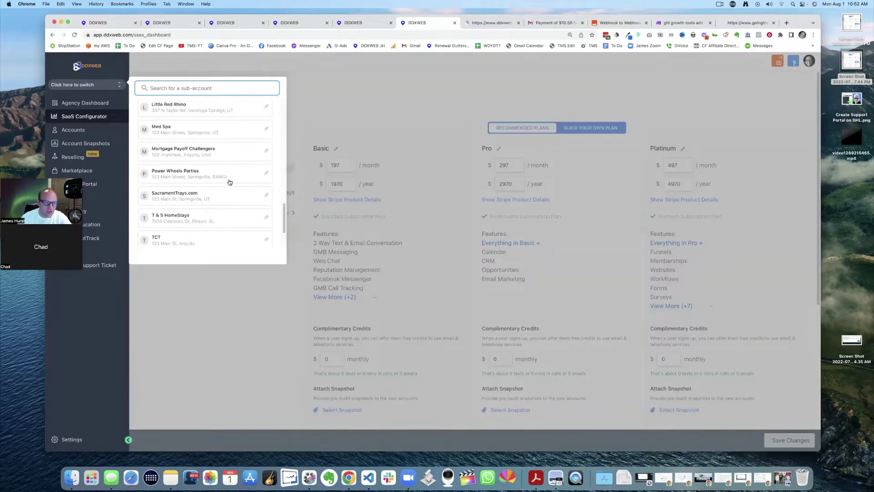
text(cas)
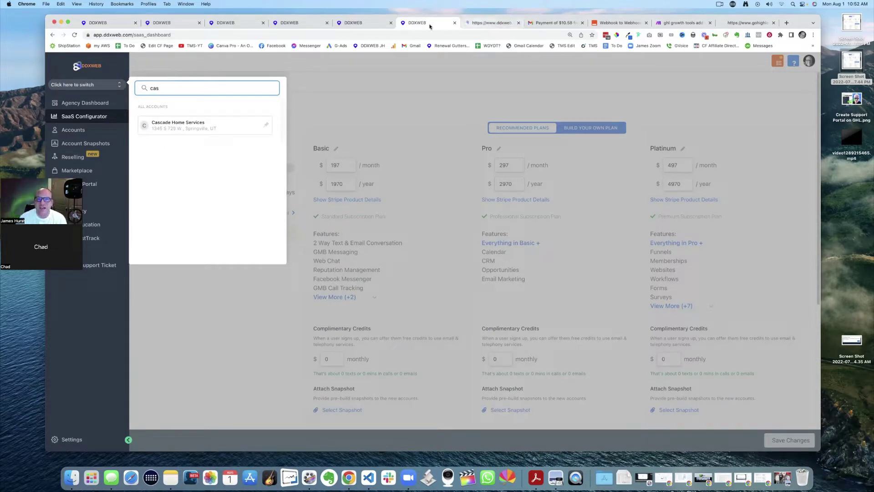
Step: Return to the ddxweb.com signup form and highlight the entered email address
click(371, 24)
click(486, 25)
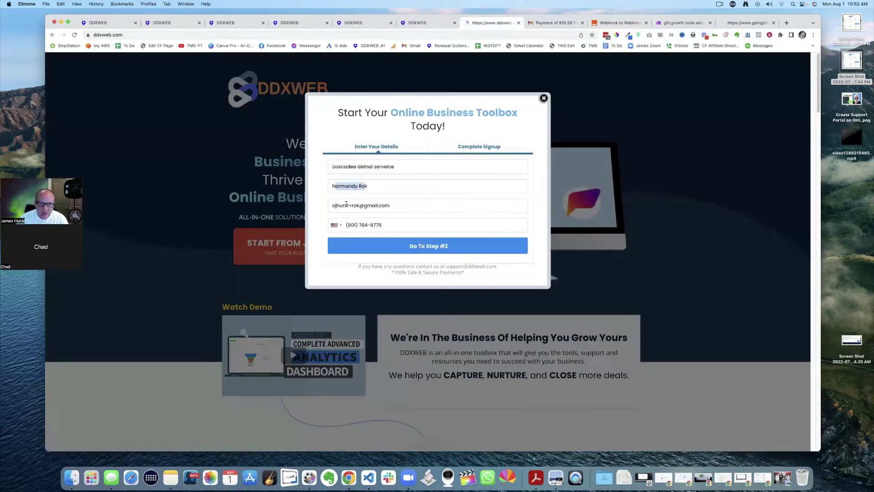
mouse_move(342, 205)
mouse_down()
mouse_move(399, 205)
mouse_move(332, 206)
mouse_up()
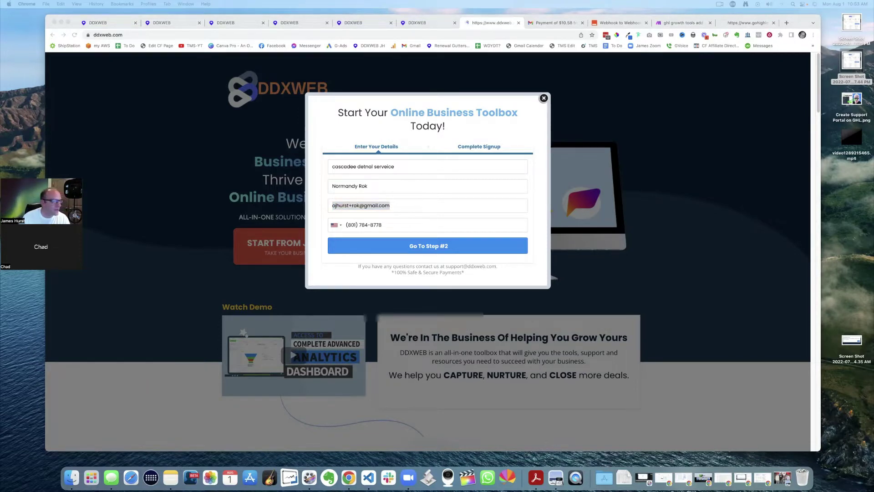
key(super+grave)
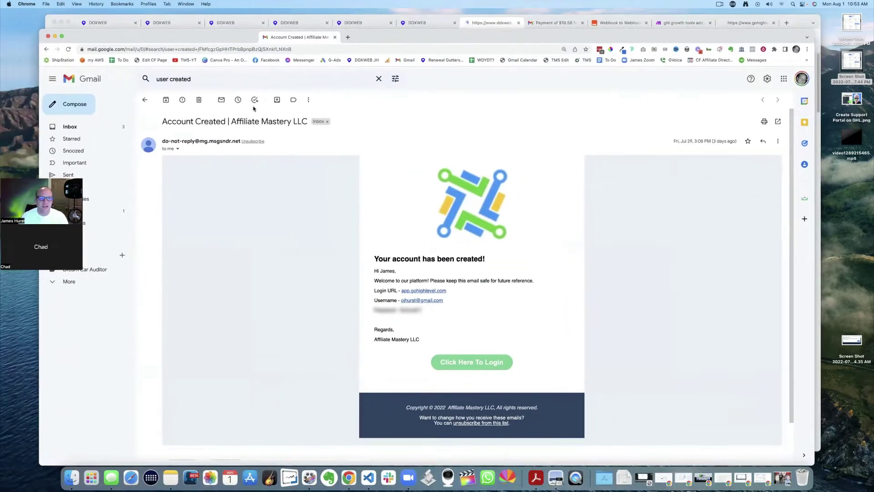
drag(161, 121, 269, 121)
drag(395, 258, 473, 271)
drag(186, 121, 278, 121)
mouse_move(385, 291)
mouse_down()
mouse_move(447, 292)
mouse_move(374, 298)
mouse_up()
click(381, 309)
double_click(453, 330)
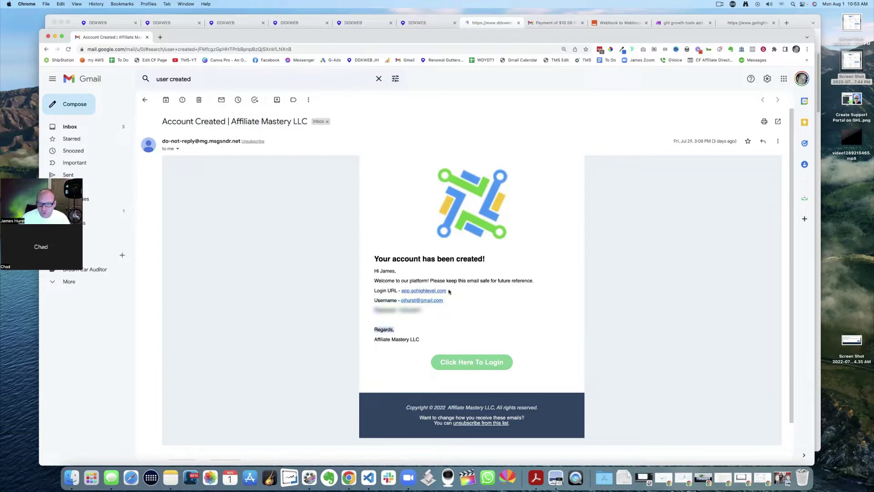
drag(448, 291, 383, 291)
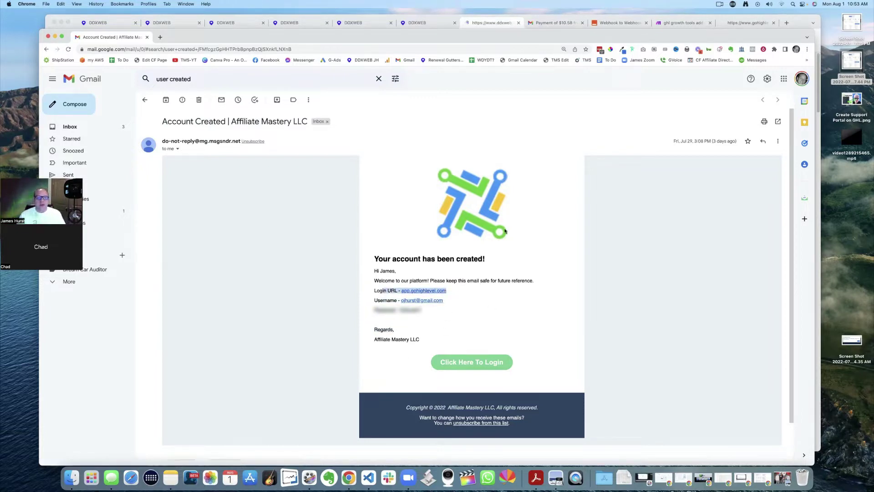
click(518, 24)
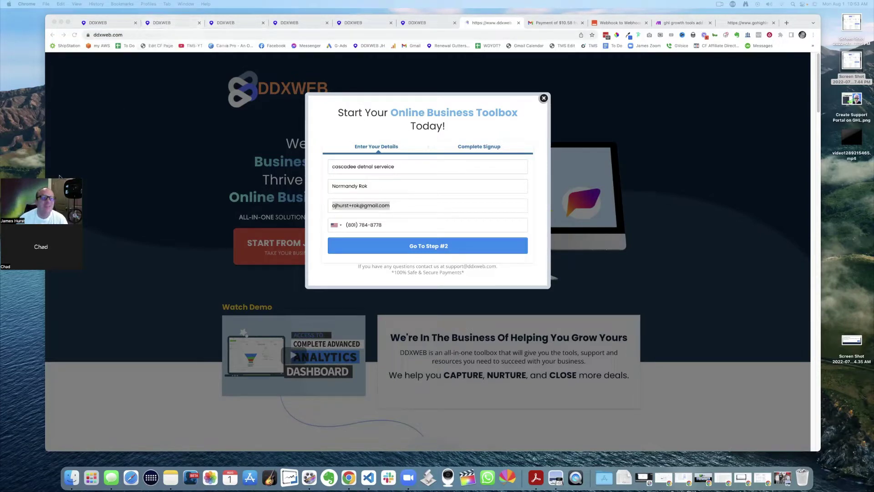
click(378, 22)
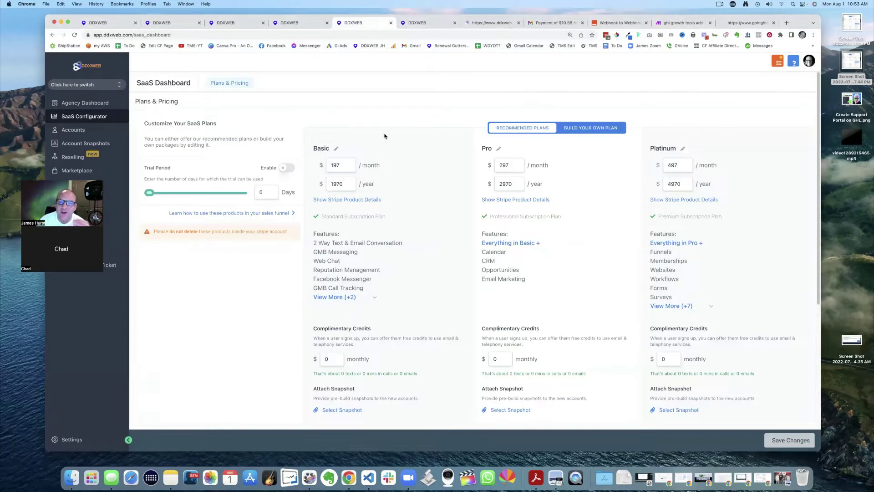
scroll(384, 136, down, 2)
scroll(385, 136, down, 2)
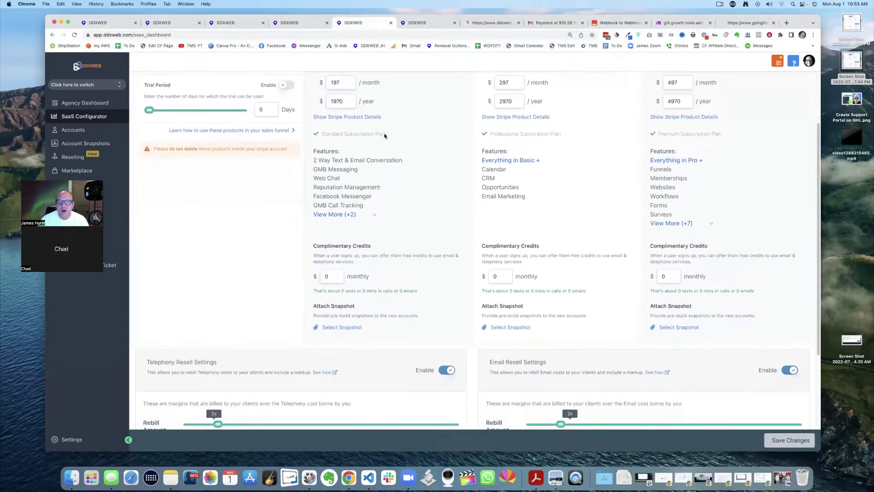
scroll(406, 181, down, 4)
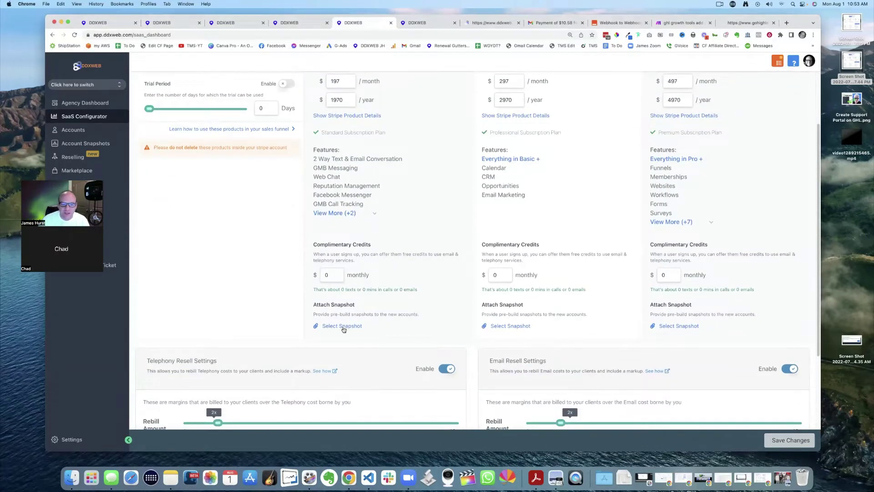
click(342, 327)
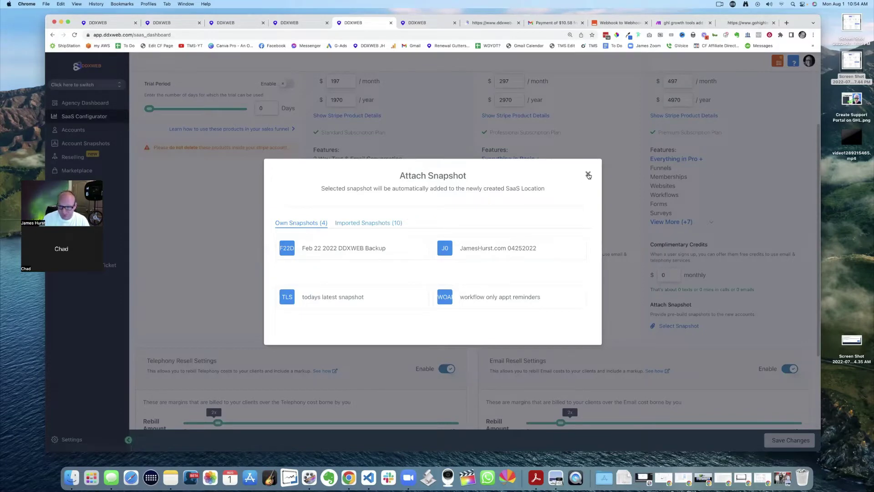
click(588, 175)
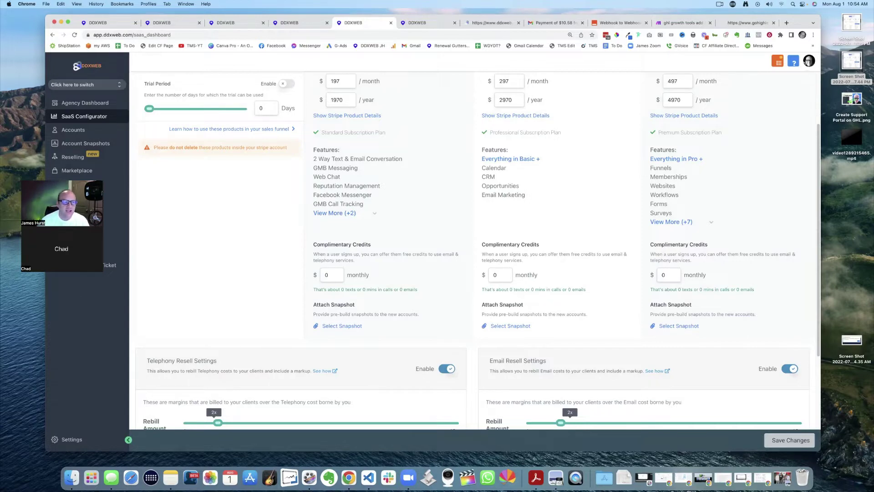
Step: Switch into the DDXWEB sub-account by searching 'ddxweb' in the account switcher
click(85, 84)
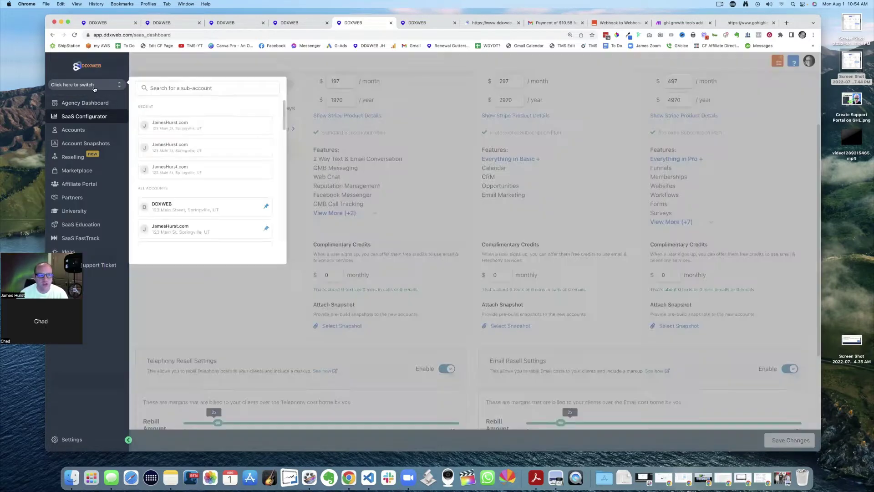
click(185, 89)
text(ddxwebc)
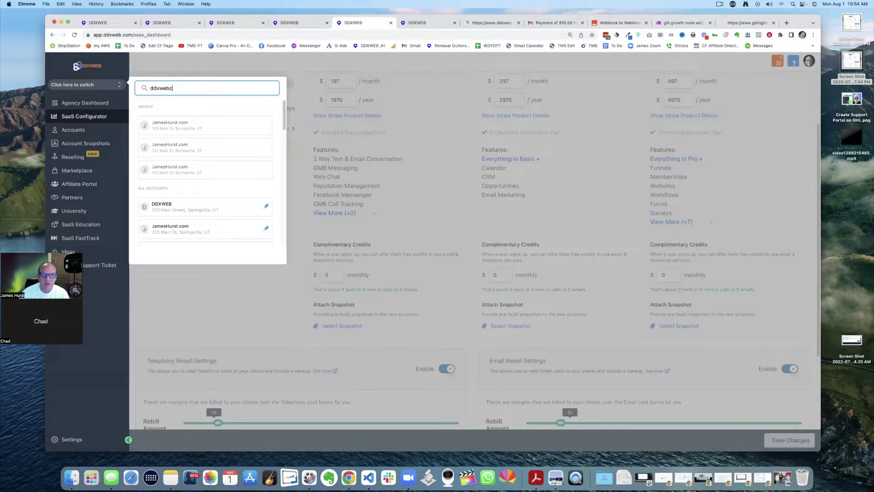
key(BackSpace)
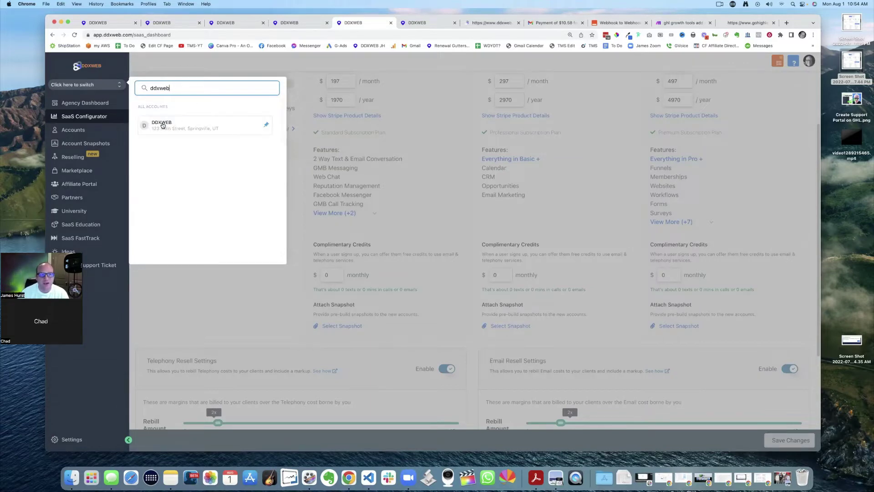
click(163, 125)
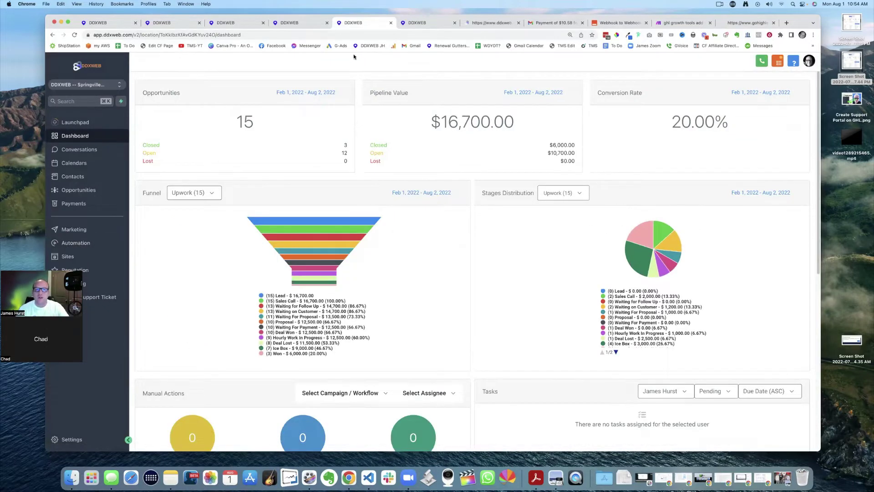
Step: Glance at the DDXWEB signup form, then return to the SaaS plans tab and close the account switcher
click(416, 28)
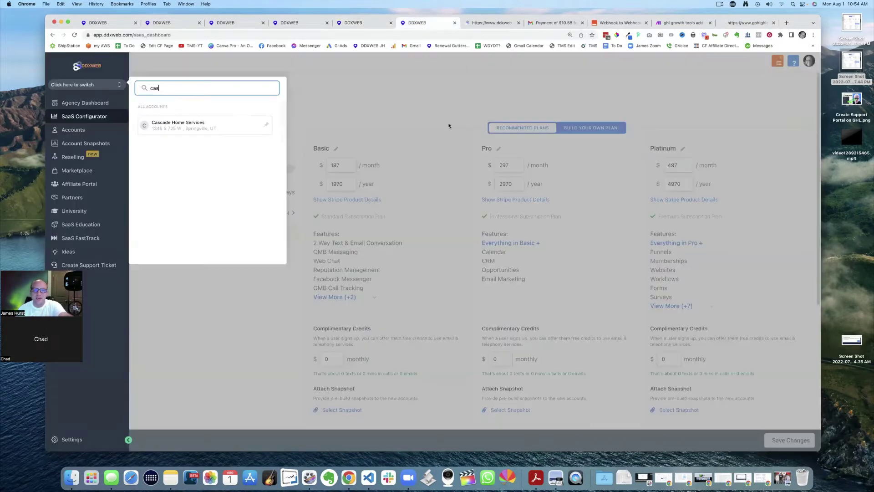
click(489, 21)
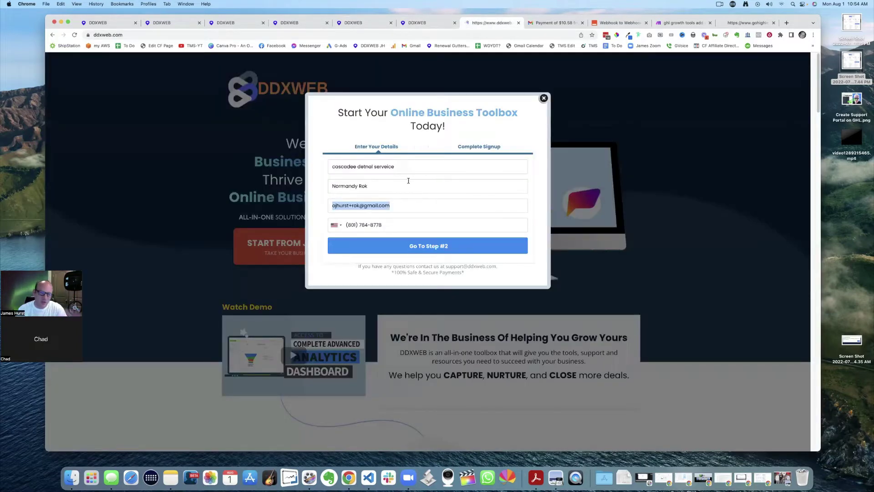
click(433, 23)
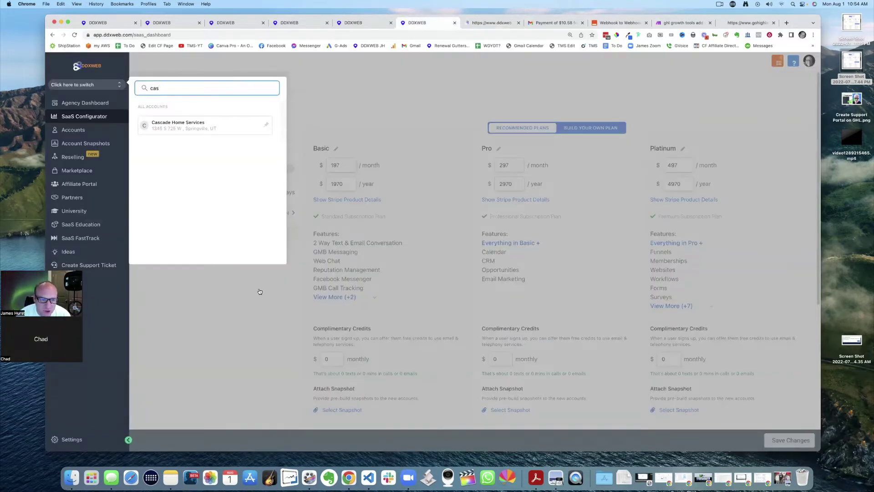
click(269, 292)
click(326, 104)
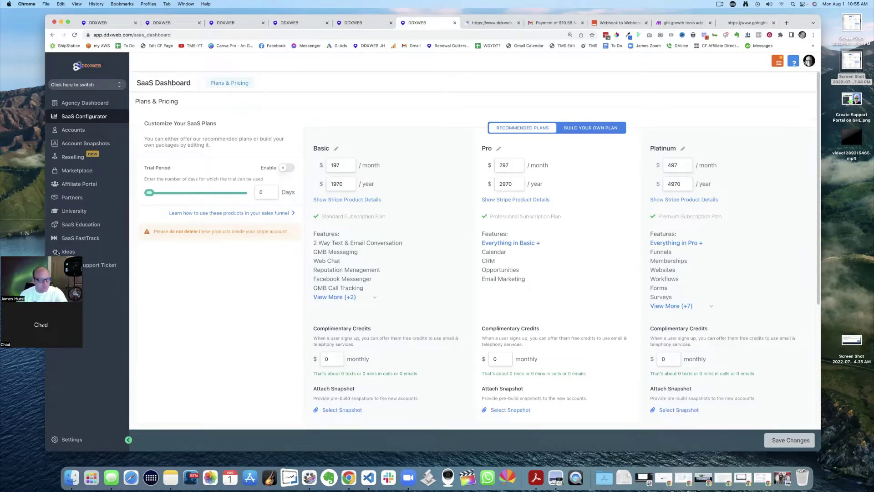
Step: Enter 15 monthly complimentary credits for Basic and open the plan-upgrade screenshot in Preview
scroll(247, 270, down, 2)
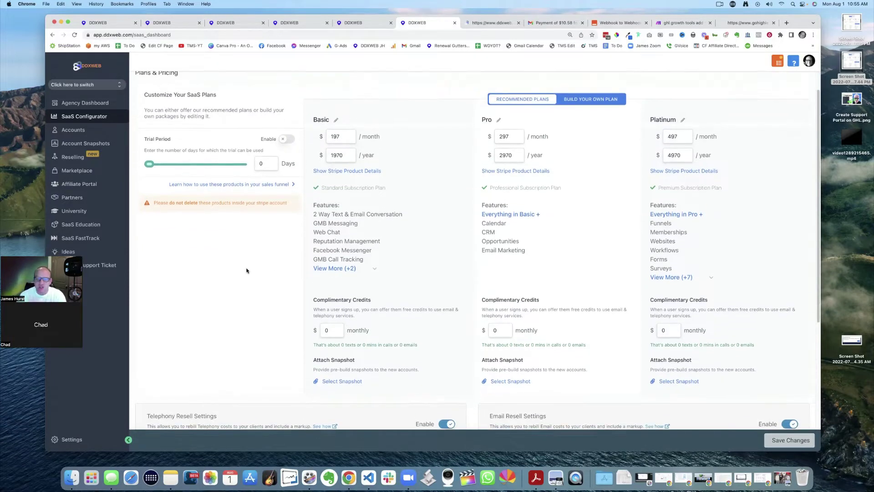
scroll(246, 271, down, 1)
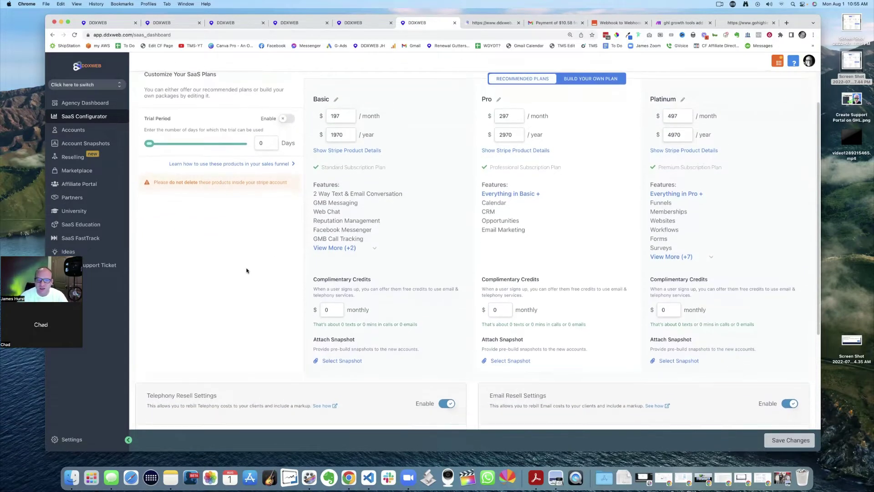
click(330, 309)
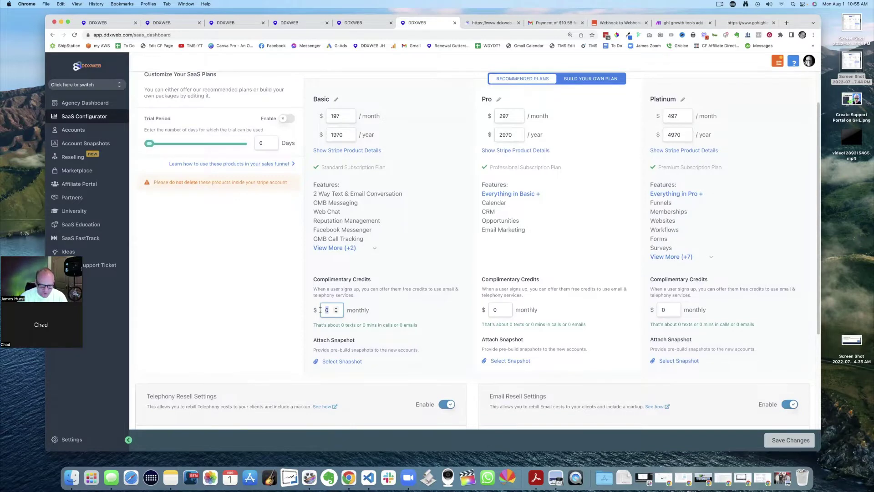
text(15)
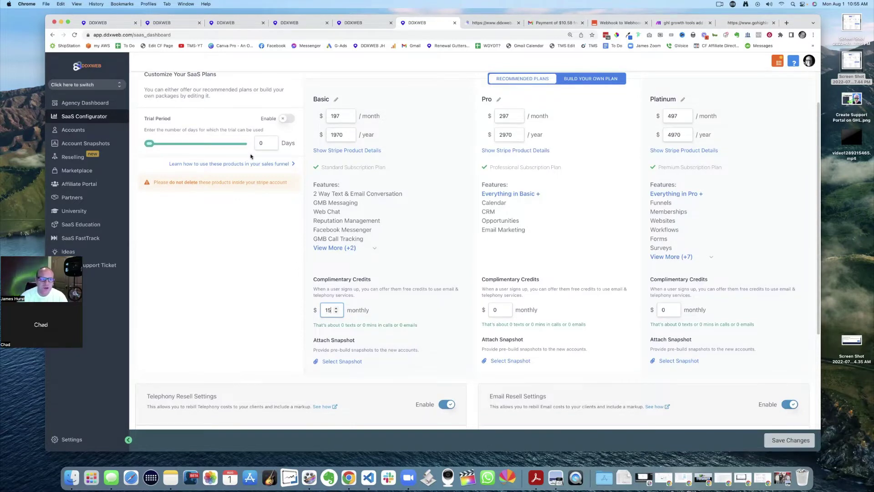
scroll(248, 171, up, 2)
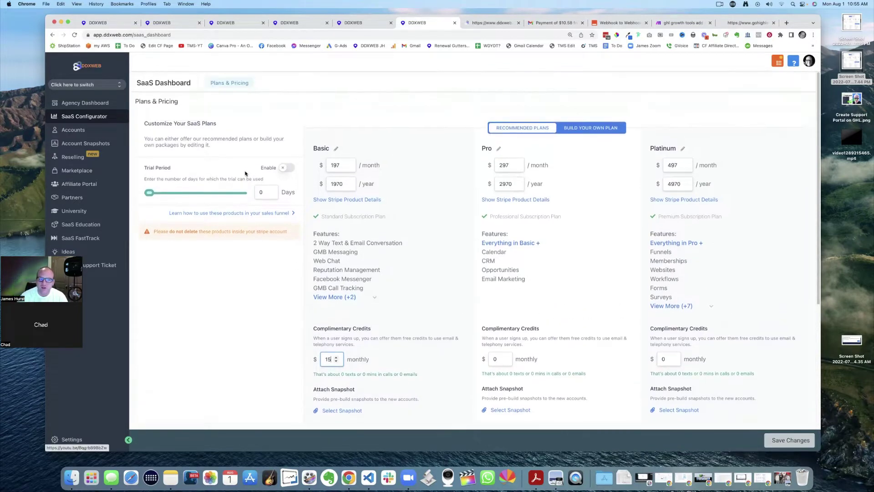
double_click(852, 66)
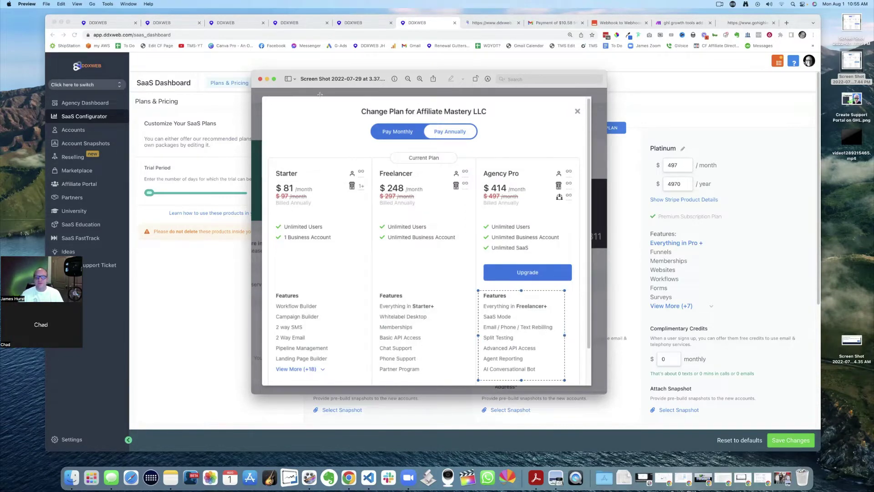
Step: Try Build Your Own Plan, moving Calendar to Basic and Workflows to Pro, then revert to Recommended Plans
key(super+w)
scroll(412, 221, down, 4)
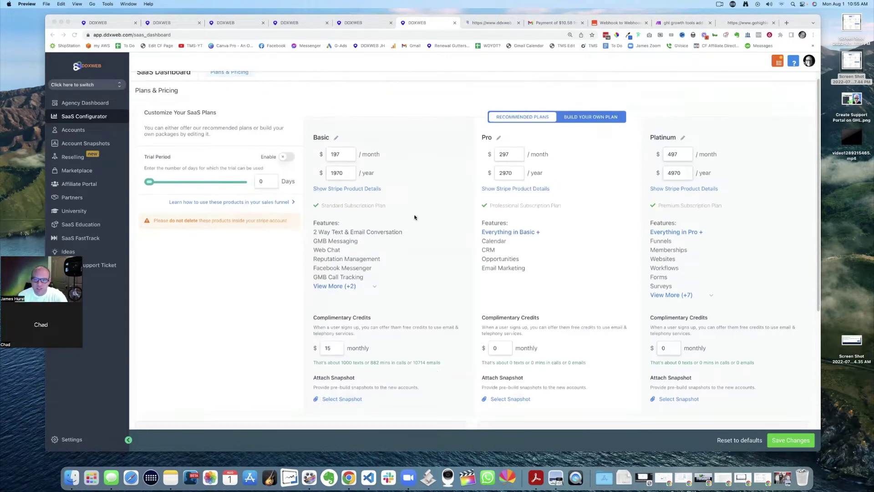
scroll(412, 219, up, 3)
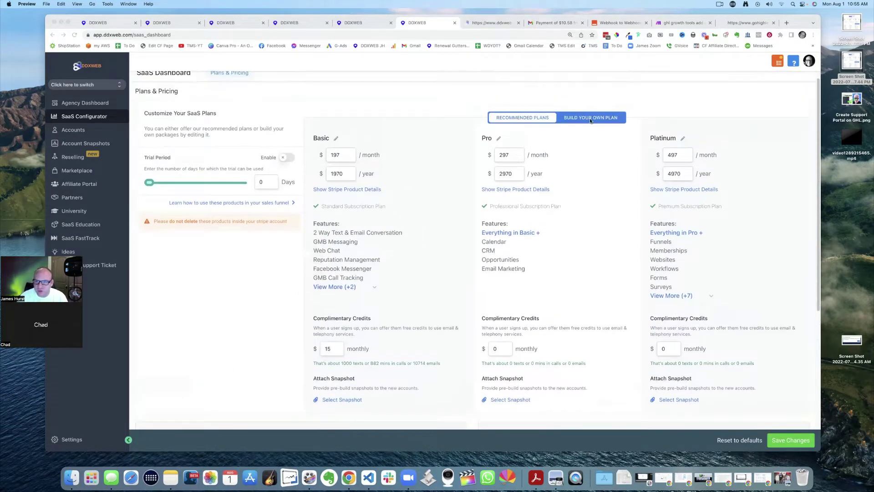
click(590, 118)
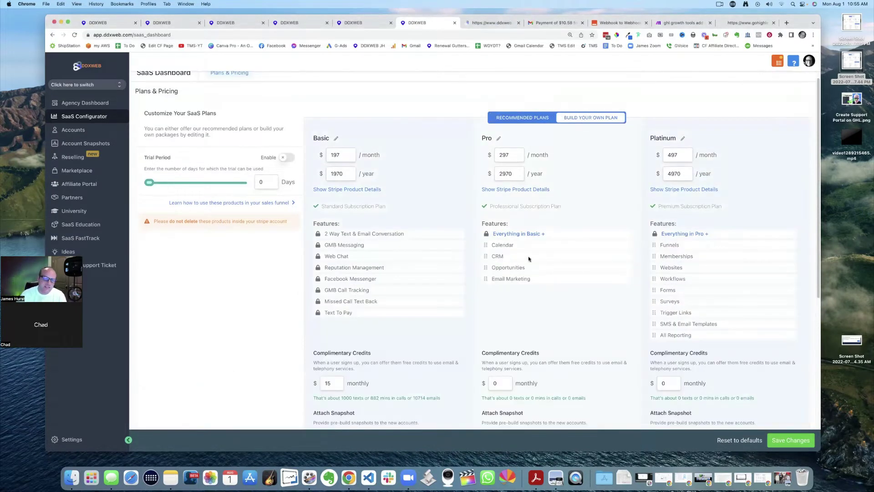
drag(500, 245, 364, 271)
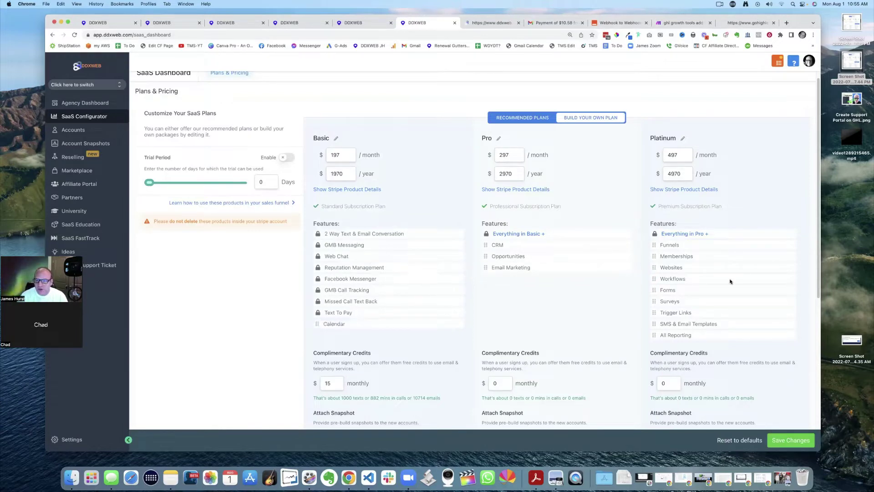
drag(692, 278, 523, 279)
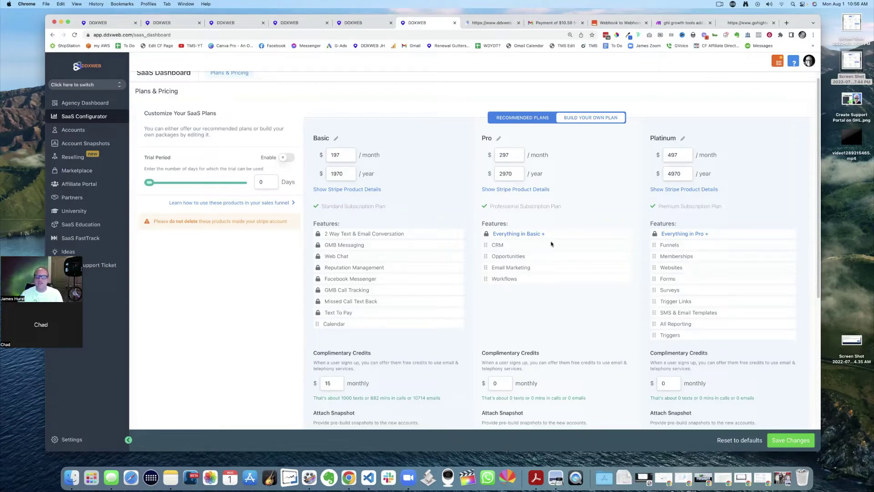
click(532, 120)
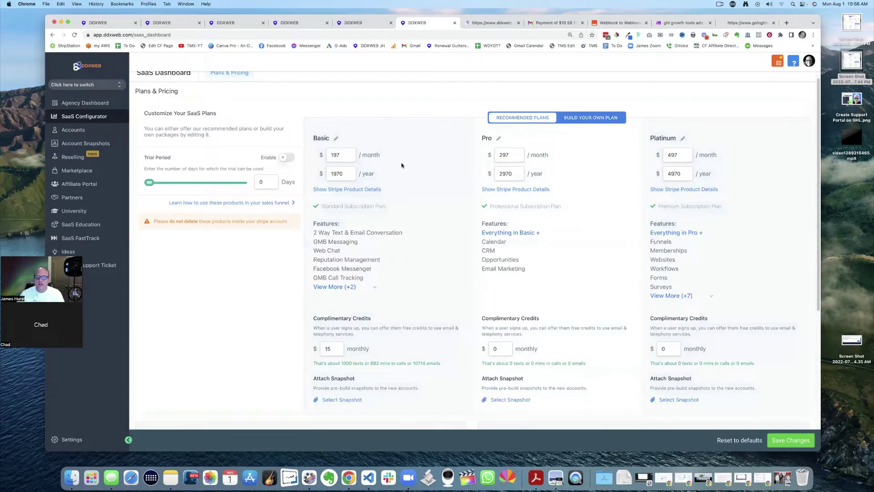
Step: Set the Basic monthly price to $97 and the Platinum monthly price to $496
click(346, 156)
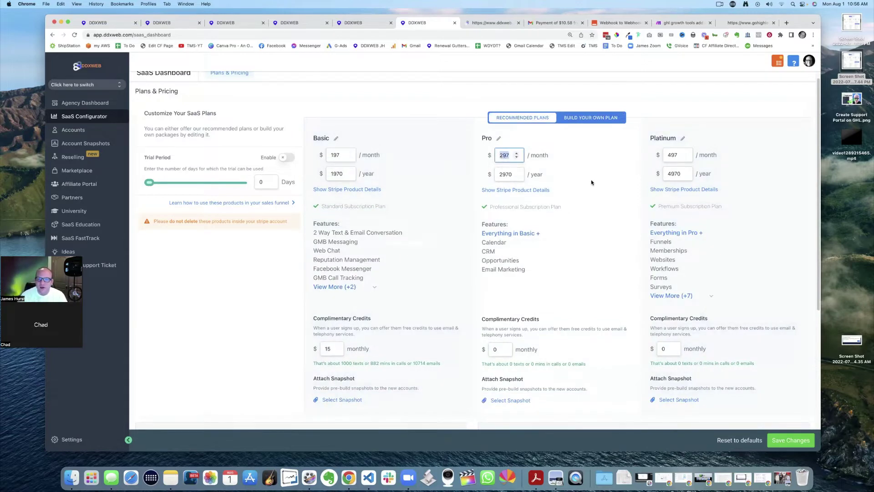
click(684, 157)
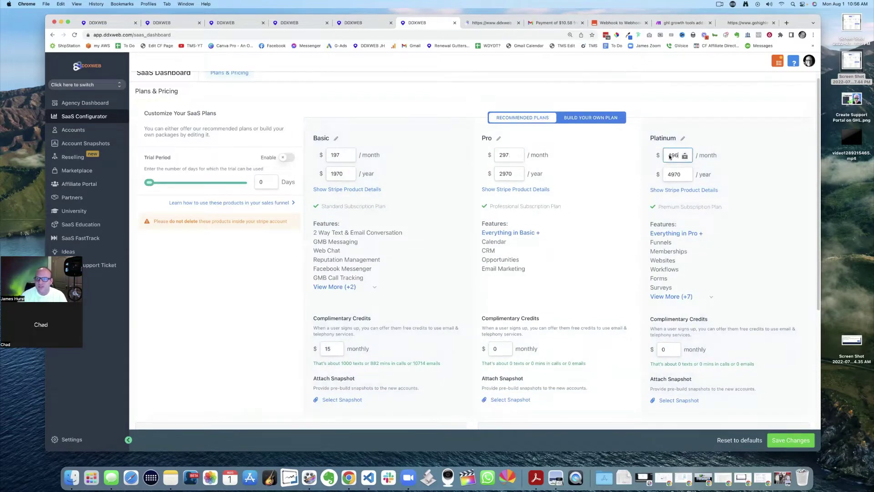
drag(342, 155, 325, 155)
text(97)
double_click(340, 154)
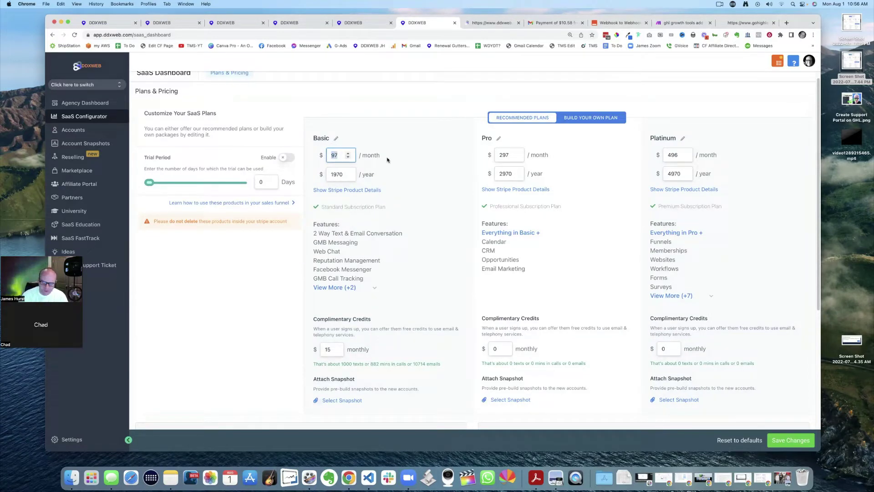
click(250, 278)
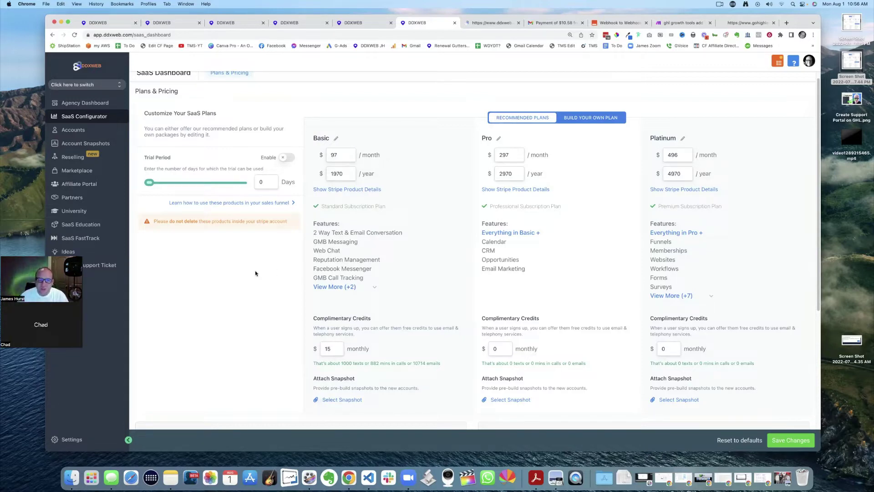
Step: Highlight the telephony call and text charge figures in the SaaS Configurator
scroll(255, 272, up, 1)
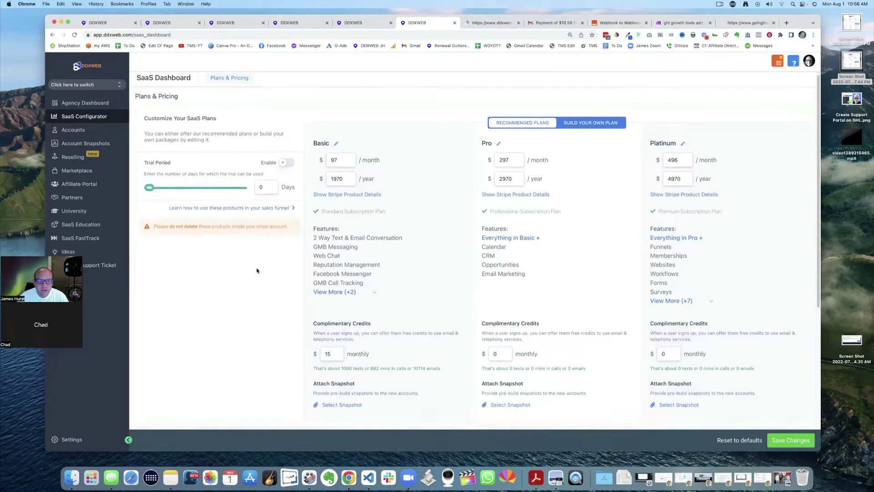
scroll(256, 270, down, 5)
scroll(257, 270, down, 4)
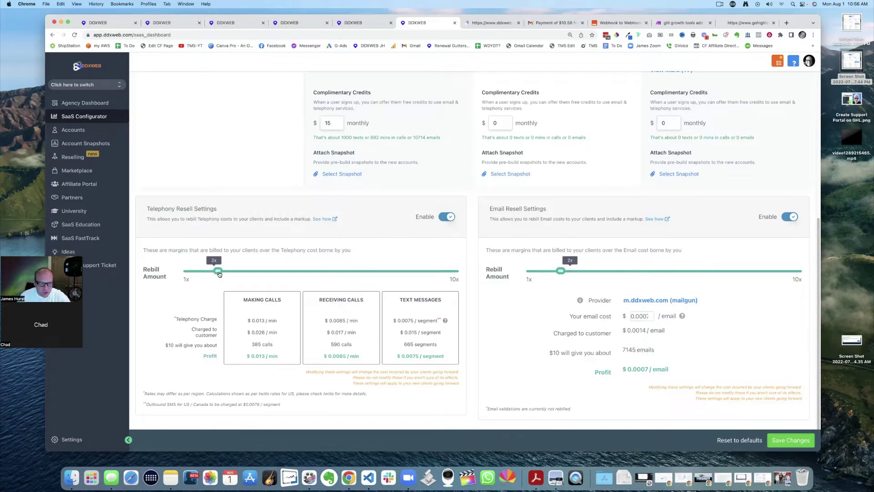
drag(252, 321, 432, 320)
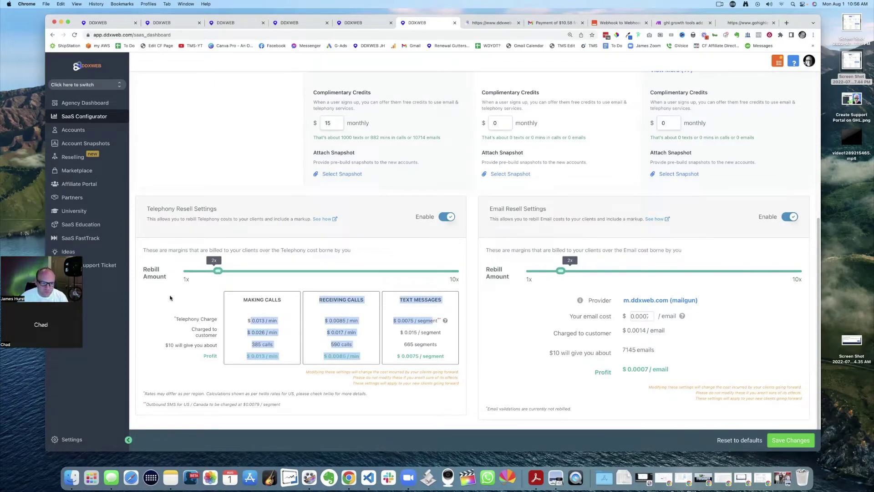
click(161, 300)
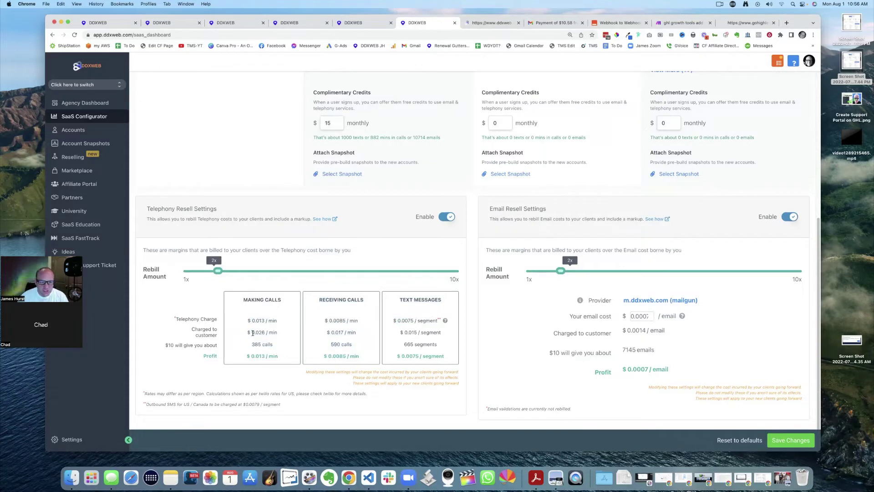
drag(252, 332, 403, 332)
Step: Test higher telephony (about 2.7x, 4.9x) and email rebill markups while comparing text-message costs
mouse_move(219, 272)
mouse_down()
mouse_move(385, 277)
mouse_move(218, 273)
mouse_up()
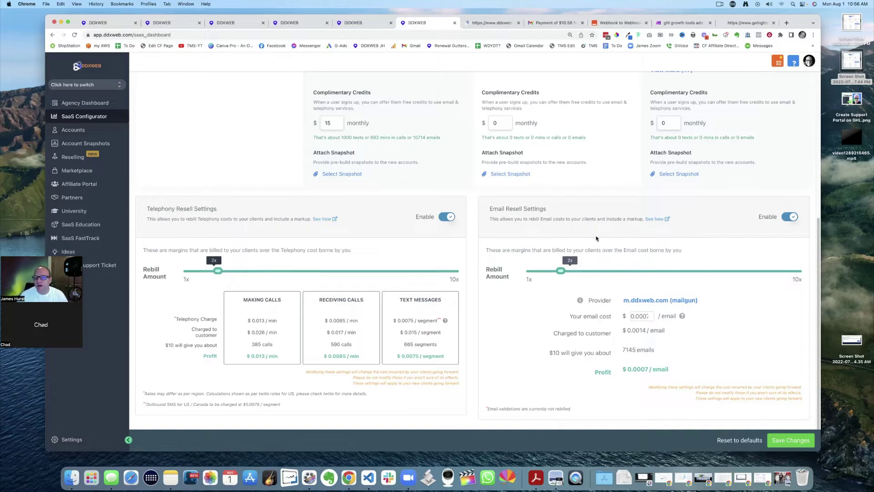
mouse_move(561, 272)
mouse_down()
mouse_move(641, 273)
mouse_move(560, 278)
mouse_up()
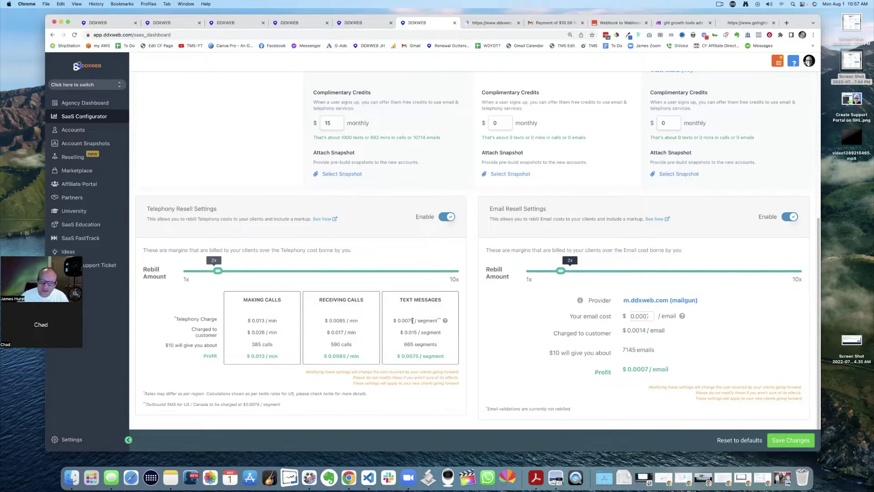
drag(402, 320, 418, 332)
click(424, 334)
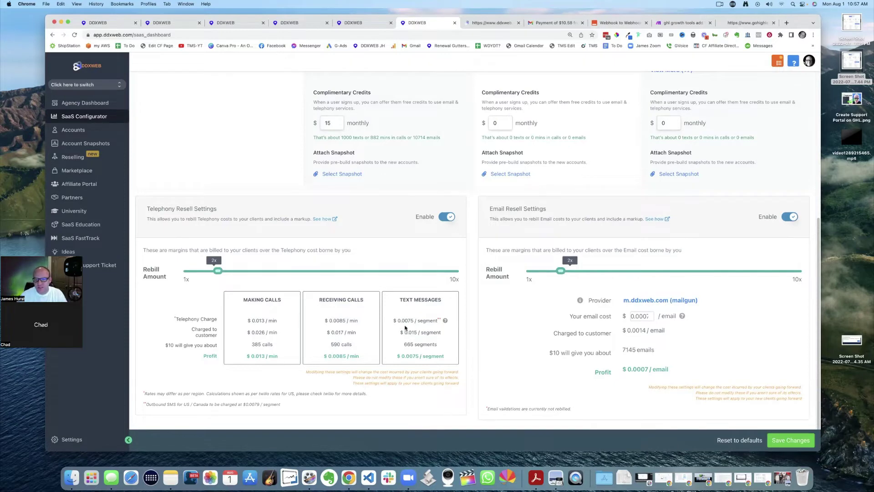
drag(407, 320, 437, 331)
click(405, 327)
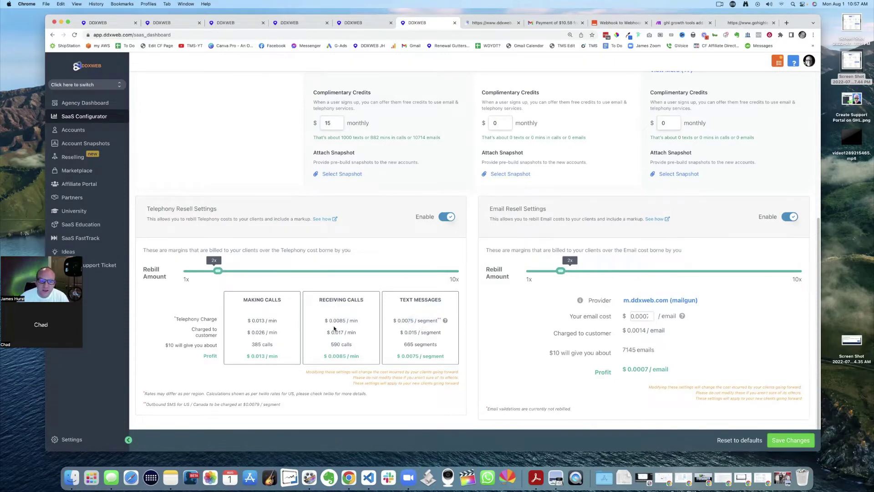
mouse_move(218, 270)
mouse_down()
mouse_move(307, 273)
mouse_move(218, 273)
mouse_up()
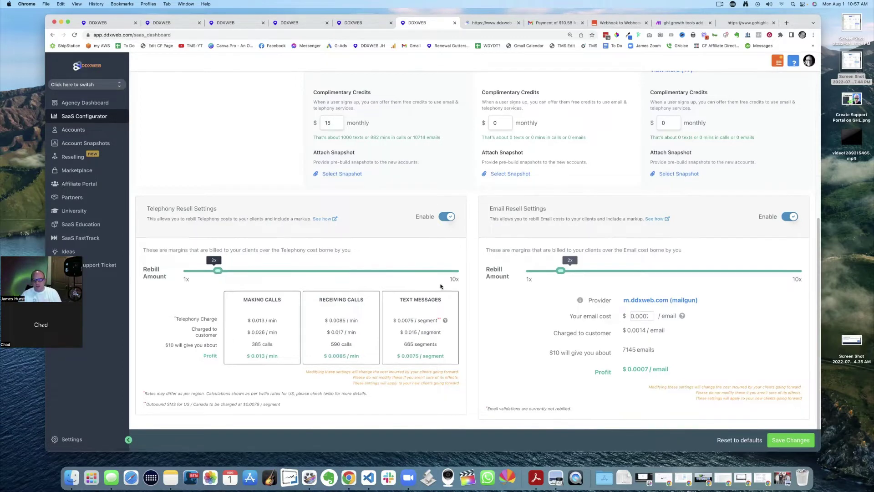
Step: Review the $10.58 Stripe payment email, then open the second 'Payment of $50.00' search result
click(556, 25)
scroll(315, 208, down, 2)
scroll(392, 220, up, 2)
drag(401, 213, 396, 236)
click(343, 199)
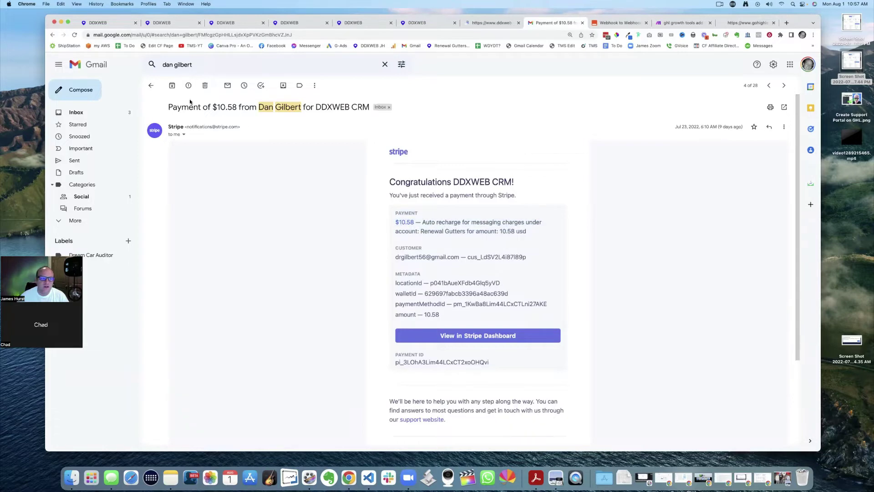
click(151, 88)
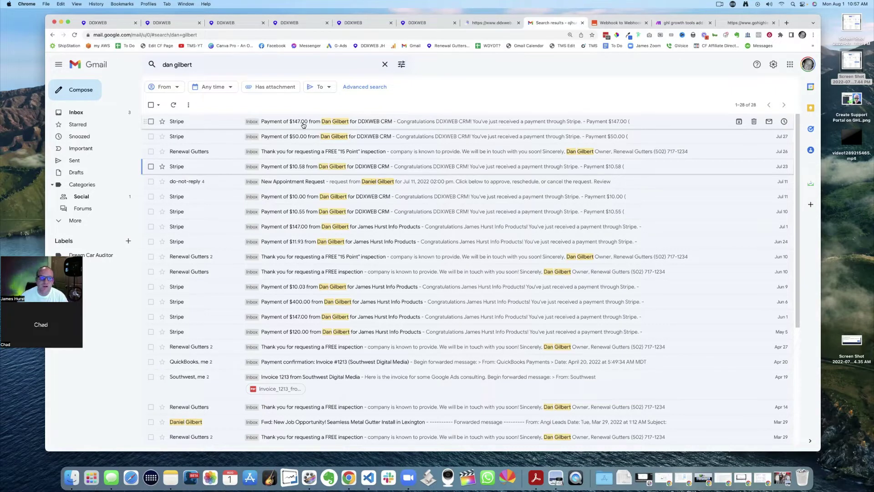
click(184, 136)
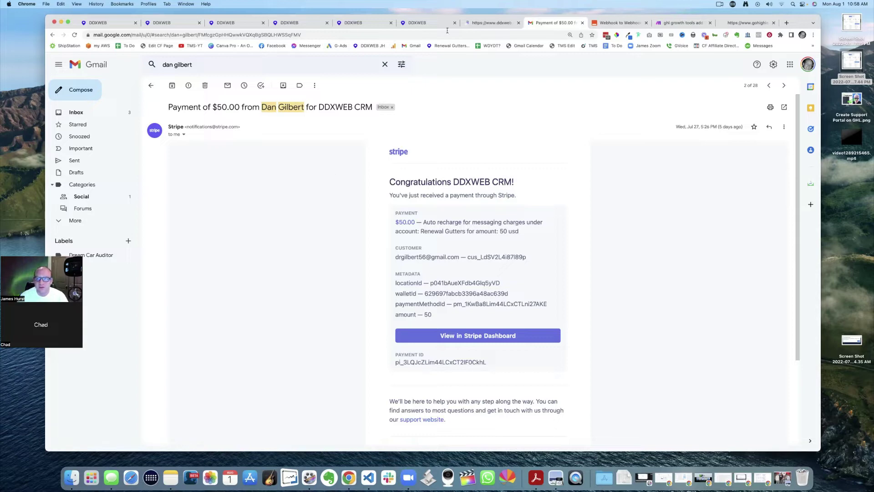
Step: Open the Change Plan screenshot in Preview, highlight Split Testing under Agency Pro, then return to DDXWEB
double_click(853, 64)
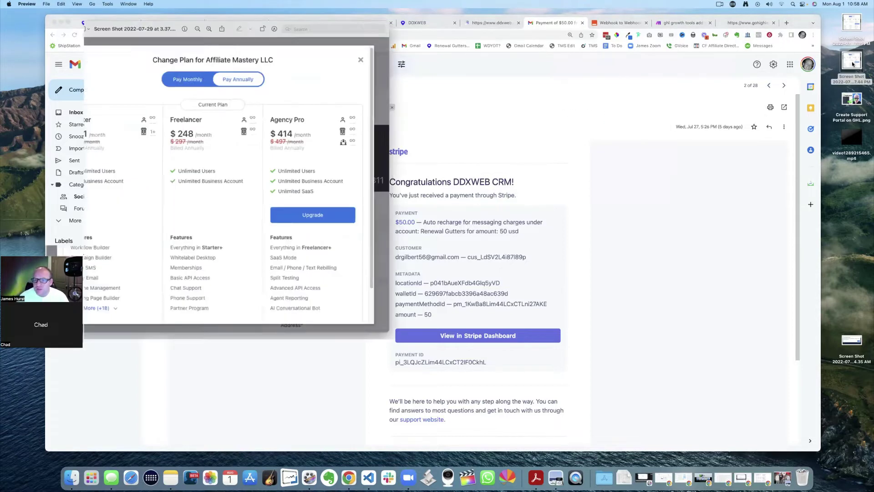
drag(125, 31, 411, 60)
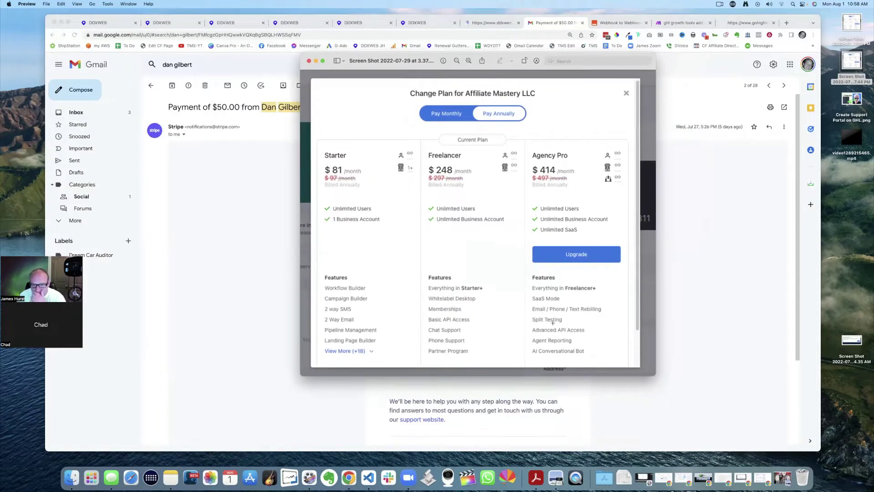
drag(533, 319, 562, 319)
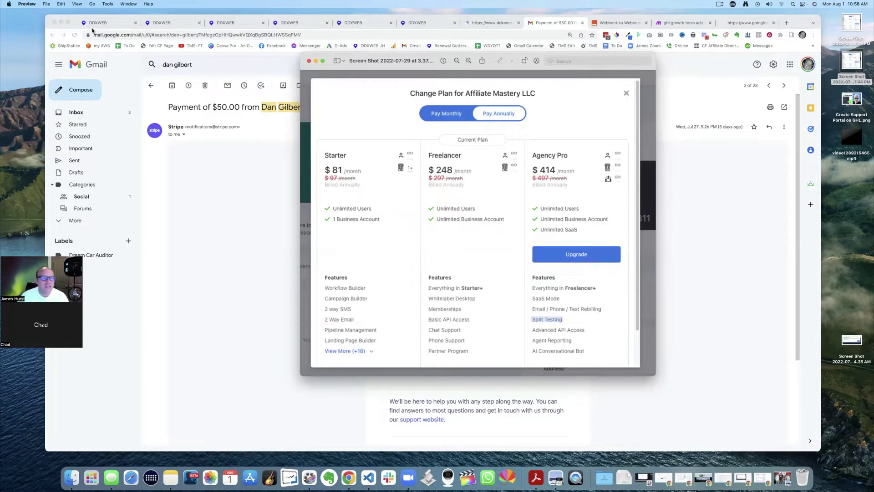
click(106, 25)
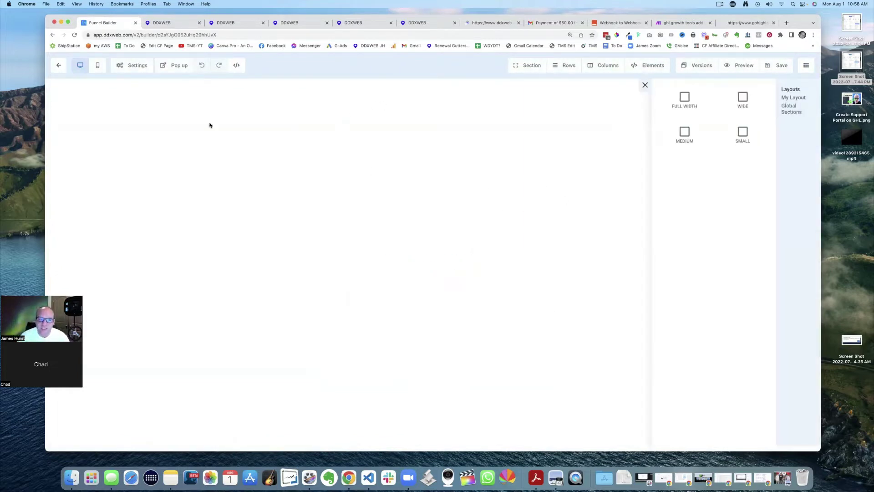
Step: Review the Portfolio Examples step's products and overview, then return to the SaaS Plans & Pricing page
click(59, 68)
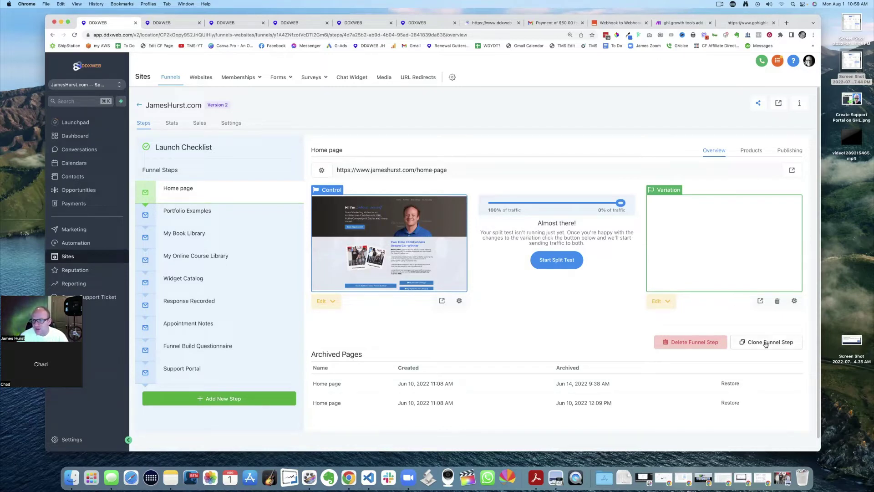
click(166, 212)
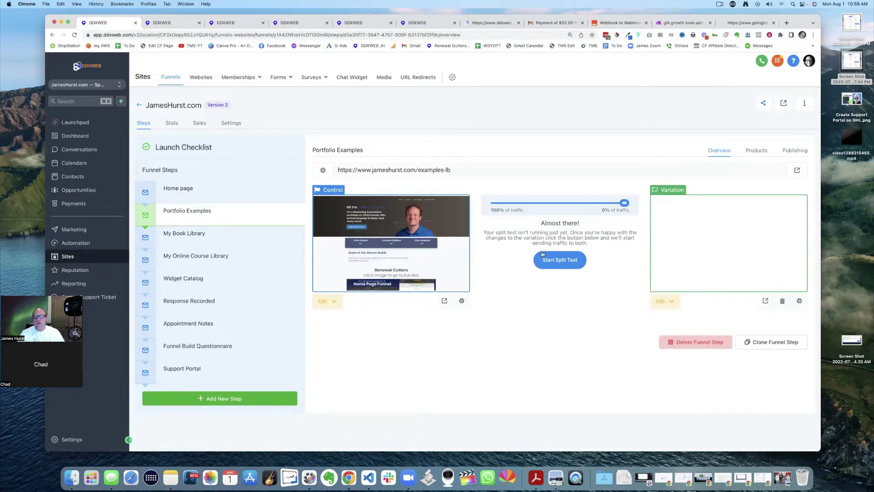
click(756, 152)
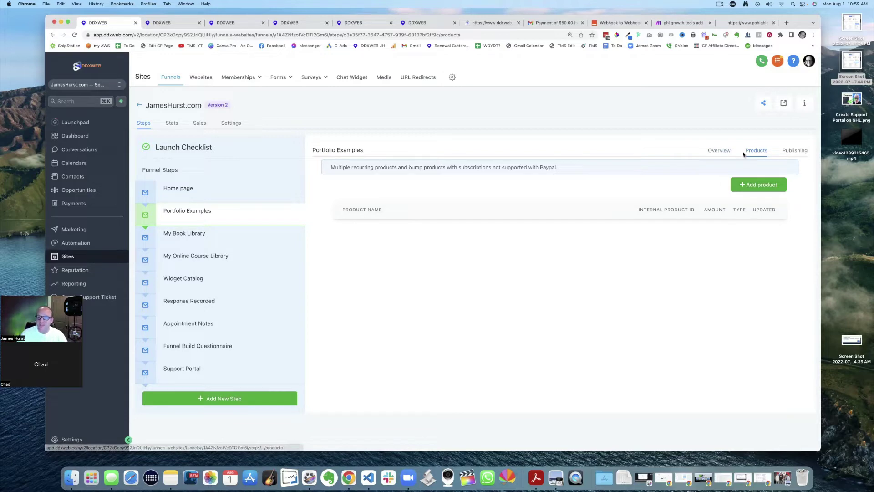
click(719, 152)
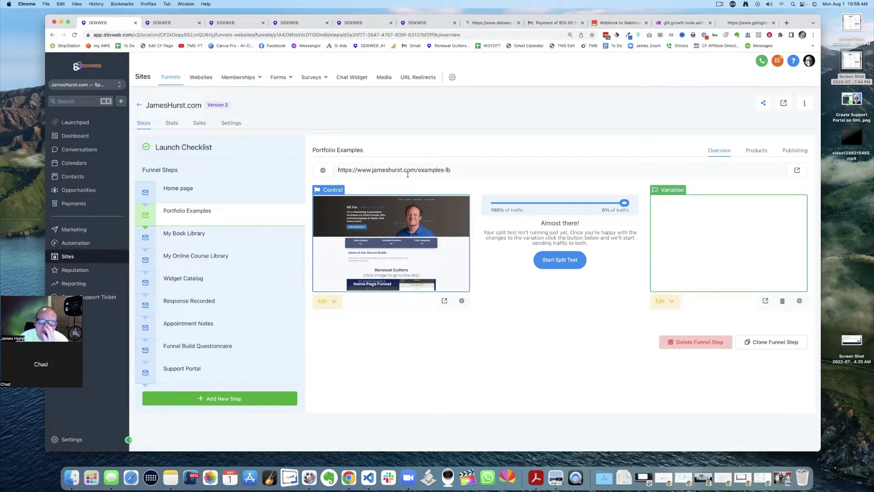
click(415, 25)
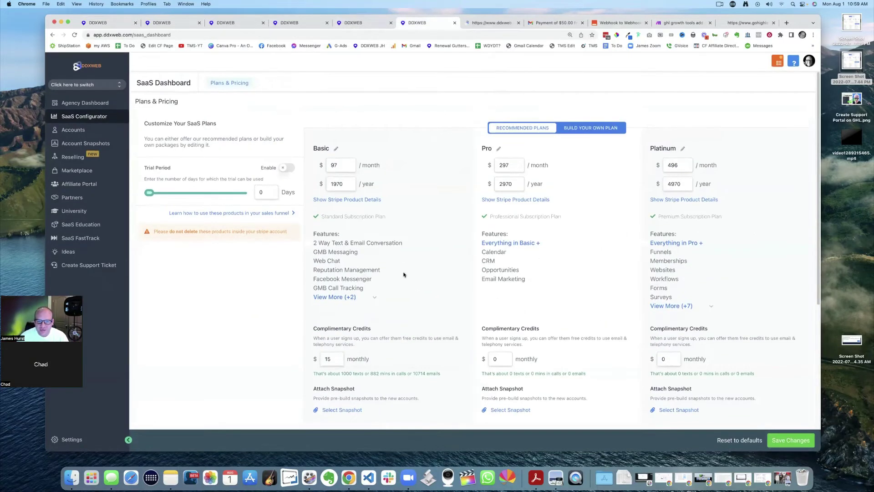
Step: Switch into the first sub-account from the account switcher and open its Settings
drag(490, 261, 470, 271)
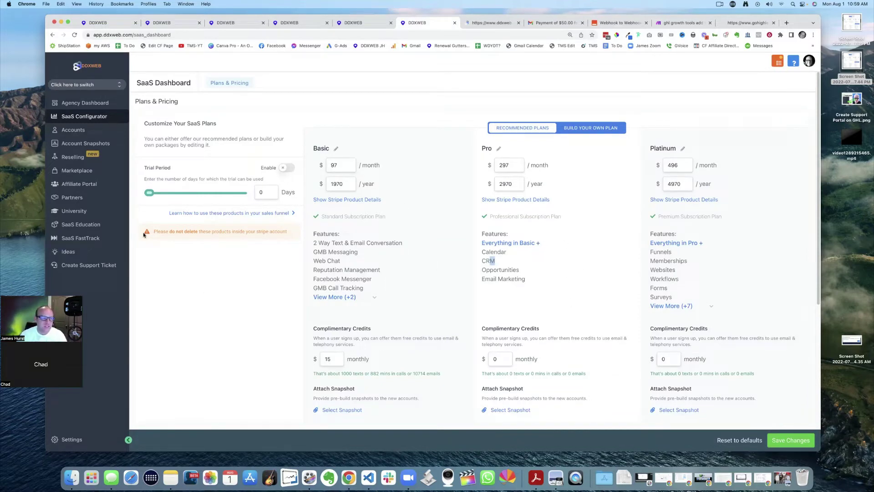
click(77, 86)
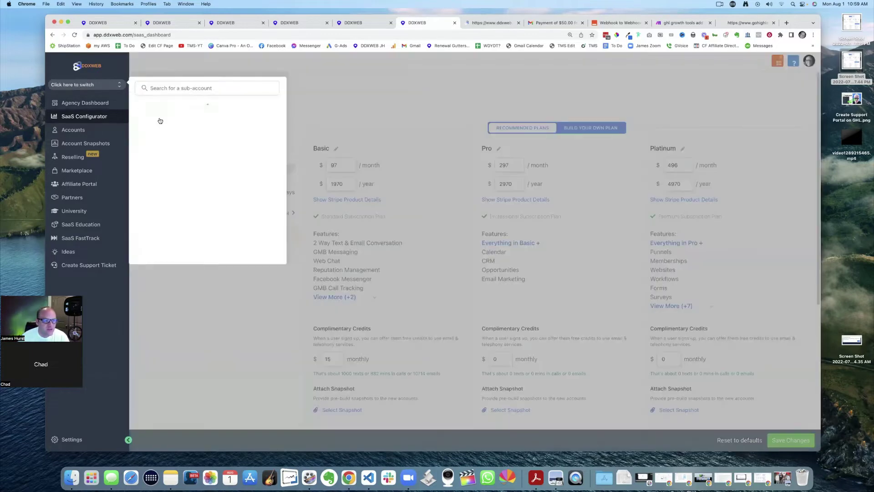
click(162, 122)
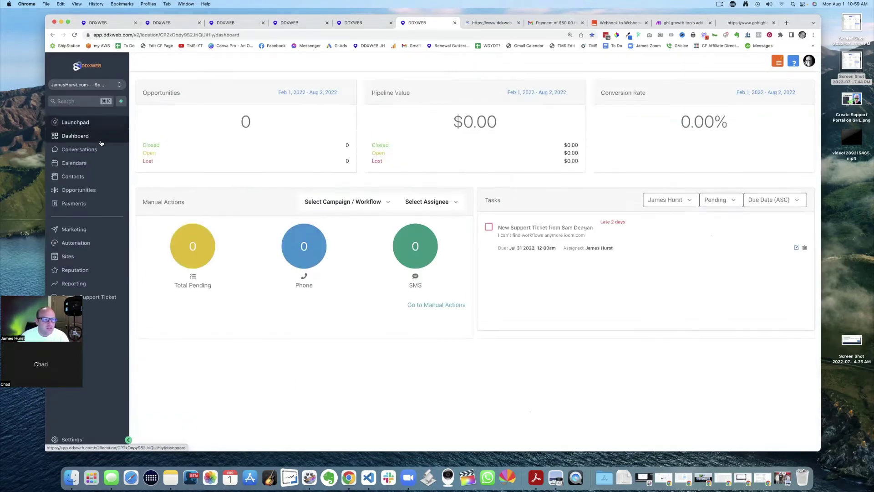
click(64, 438)
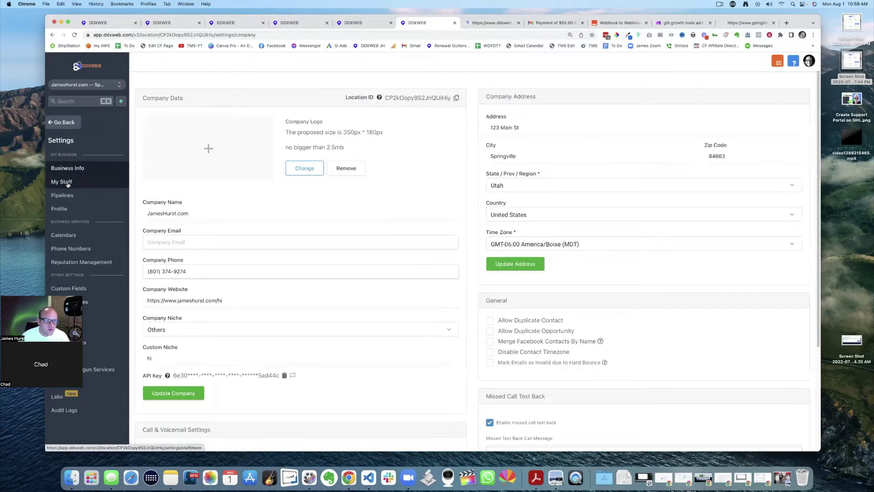
Step: In My Staff, edit the first user and expand their User Permissions
click(69, 184)
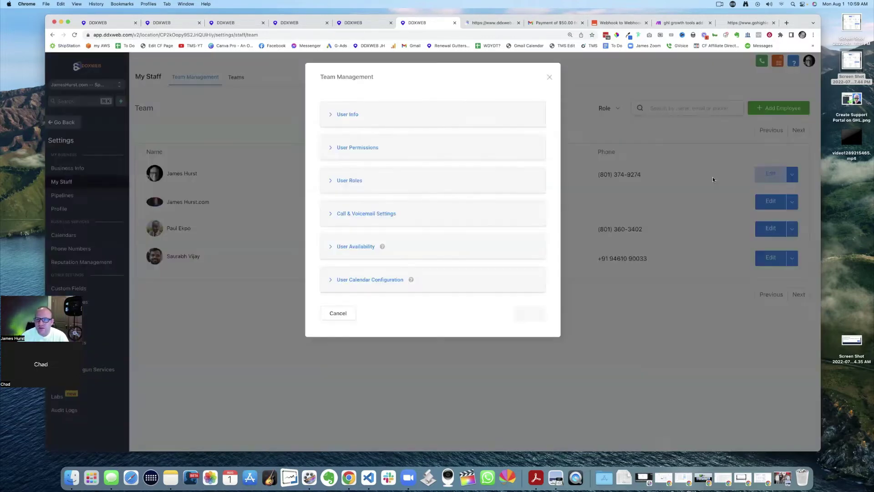
click(765, 177)
click(336, 151)
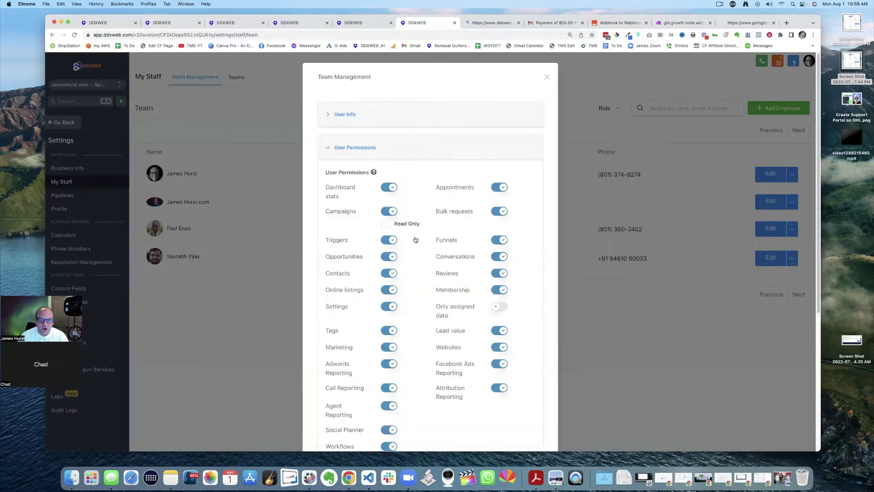
scroll(441, 252, down, 5)
scroll(441, 252, up, 2)
scroll(440, 252, up, 3)
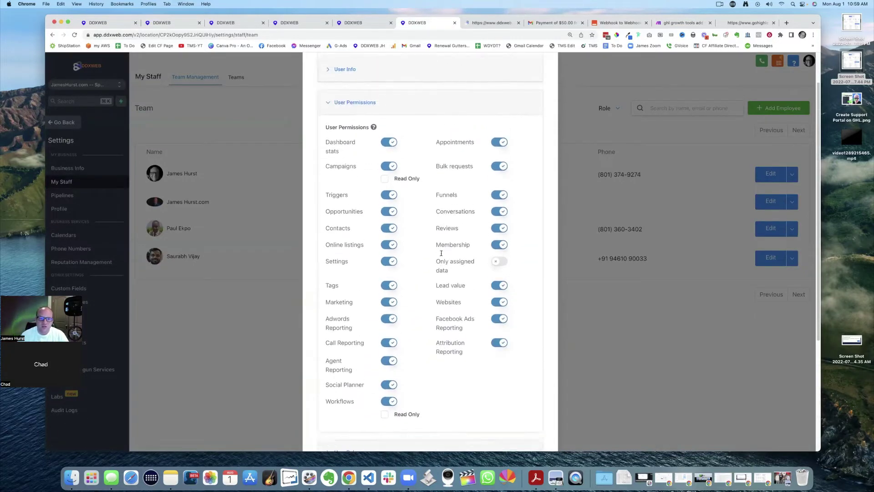
scroll(440, 252, down, 3)
scroll(440, 252, up, 2)
scroll(441, 253, up, 1)
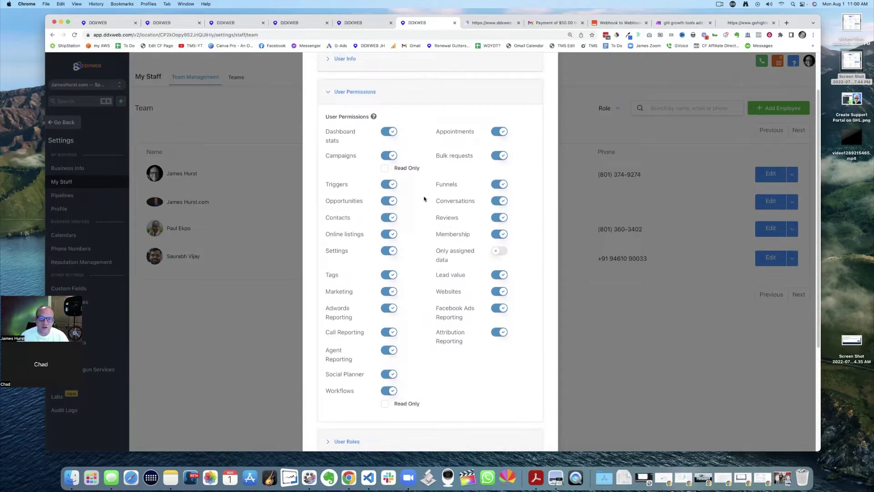
Step: Toggle Opportunities and Marketing access off and back on, then close the editor unsaved
click(386, 203)
click(385, 294)
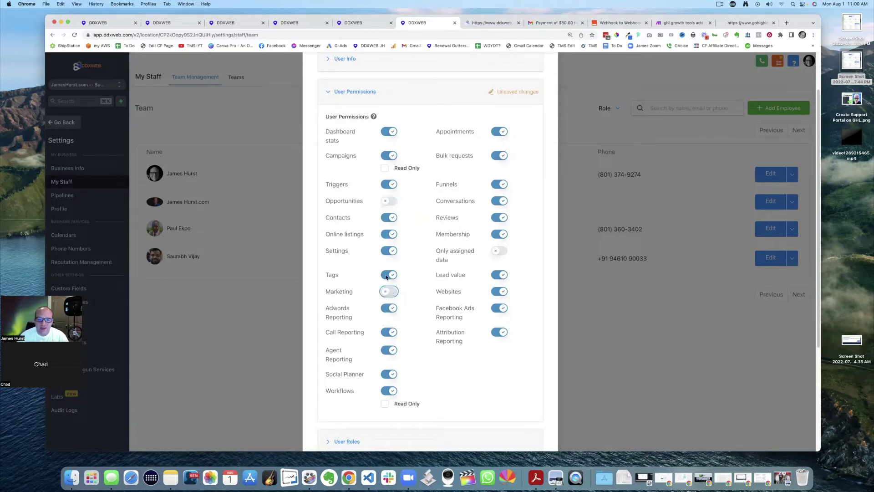
click(391, 203)
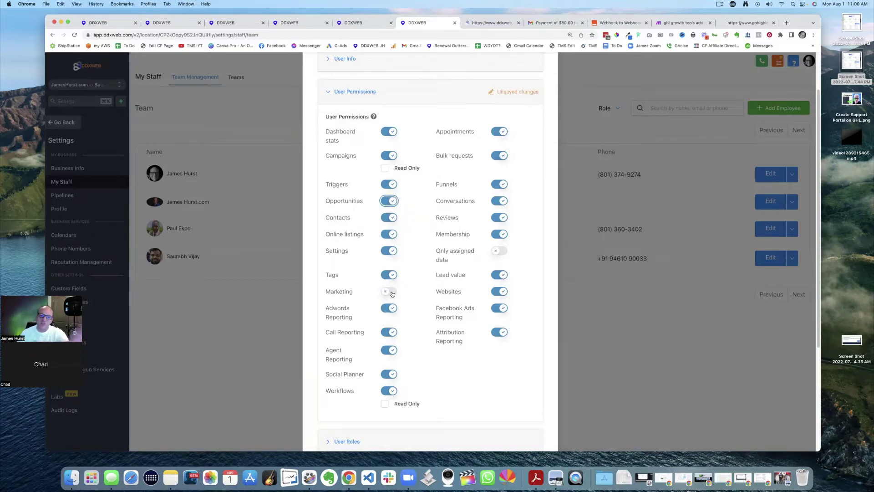
click(392, 294)
scroll(447, 339, up, 3)
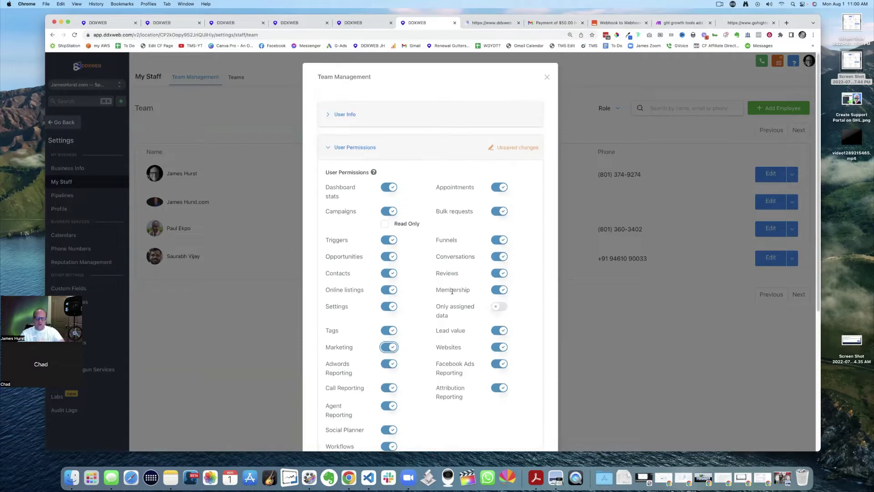
click(547, 76)
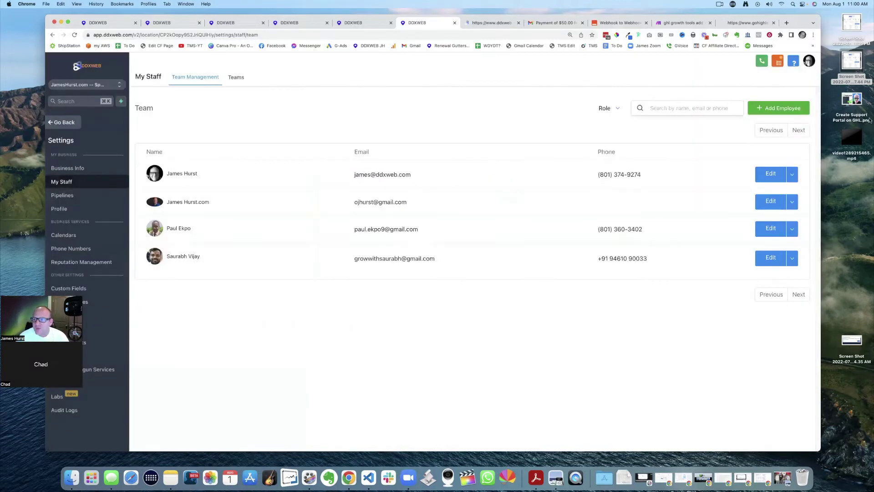
Step: Reopen the Change Plan screenshot to highlight Advanced API Access, then switch to the Zapier webhook zap
double_click(856, 68)
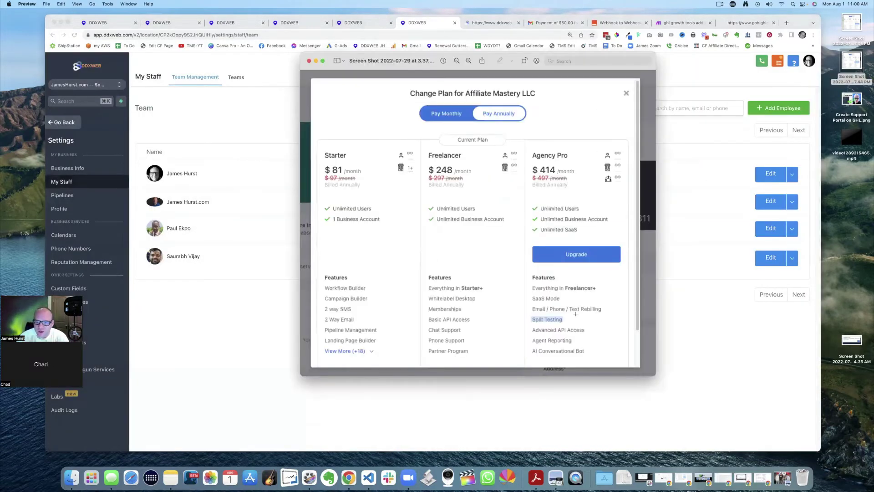
drag(546, 331, 569, 331)
click(714, 349)
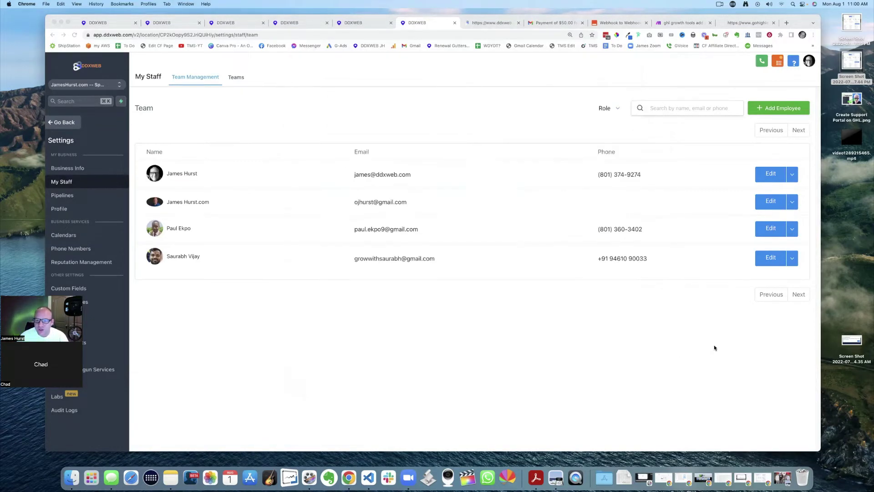
click(633, 24)
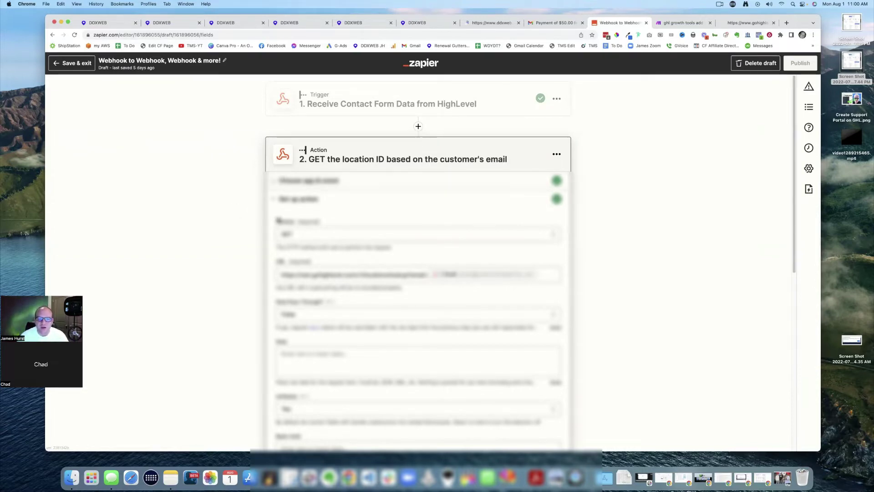
click(300, 275)
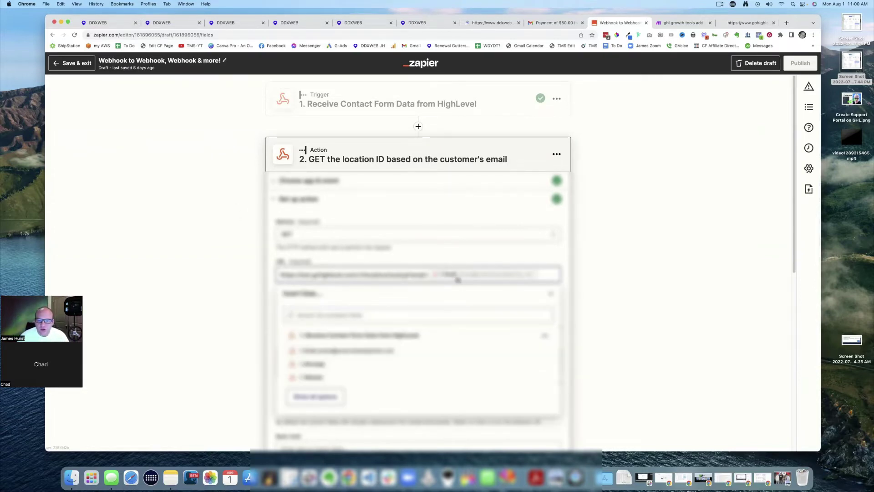
click(599, 255)
scroll(599, 255, down, 3)
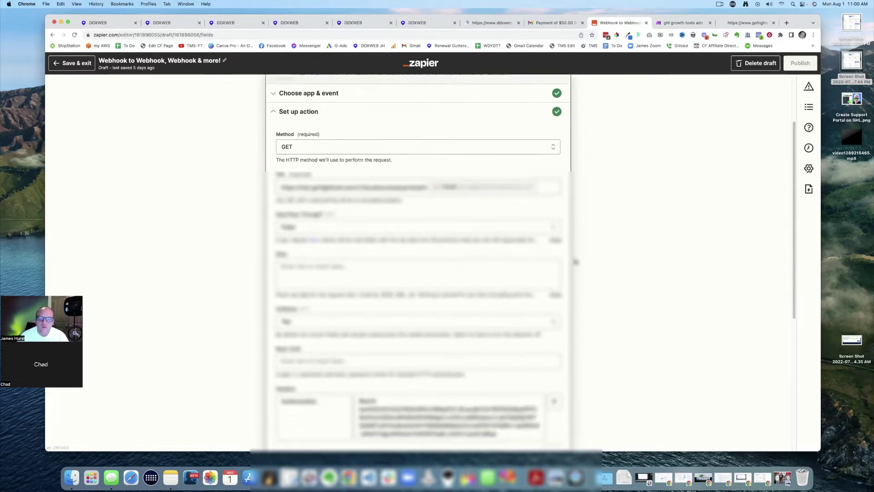
scroll(432, 337, up, 2)
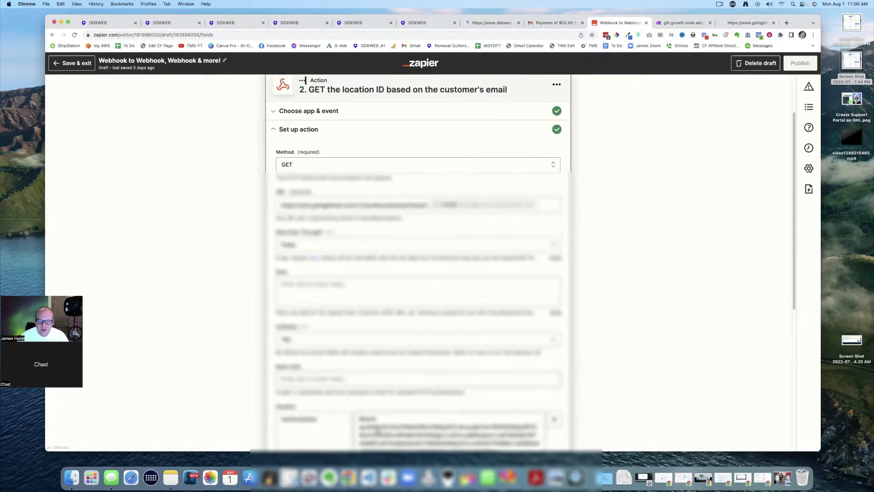
click(378, 430)
scroll(455, 423, down, 4)
drag(382, 243, 497, 262)
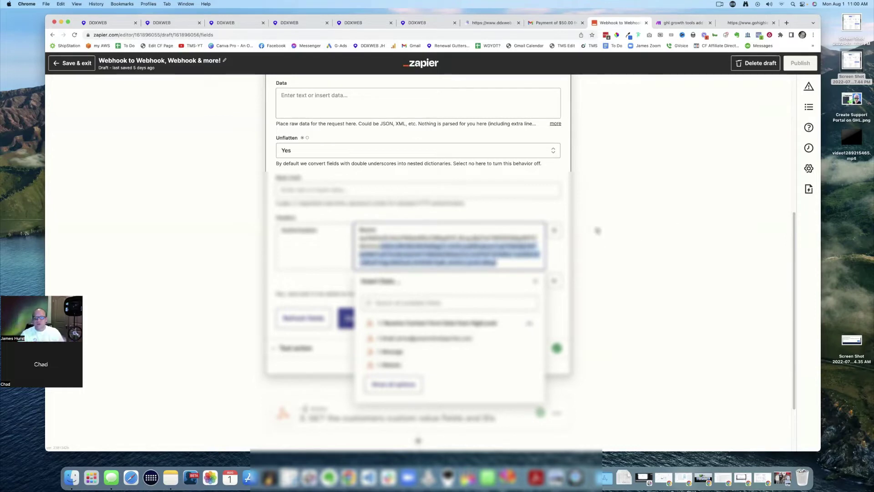
click(597, 231)
scroll(599, 229, down, 3)
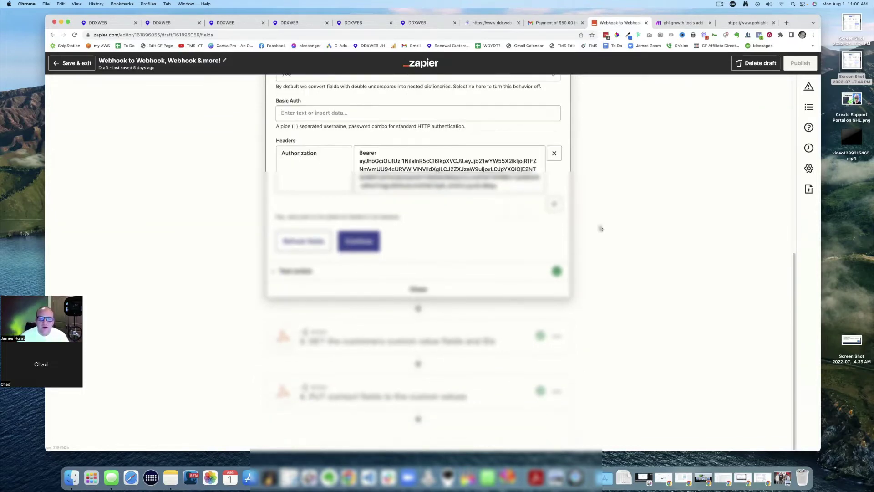
scroll(601, 234, up, 10)
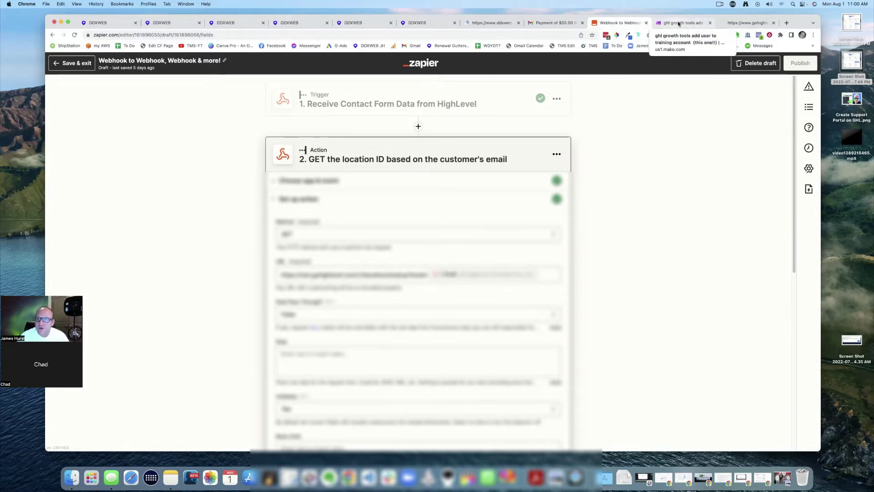
Step: In the Make add-user scenario, list and browse the GHL OAuth 2.0 actions for a new module
click(680, 23)
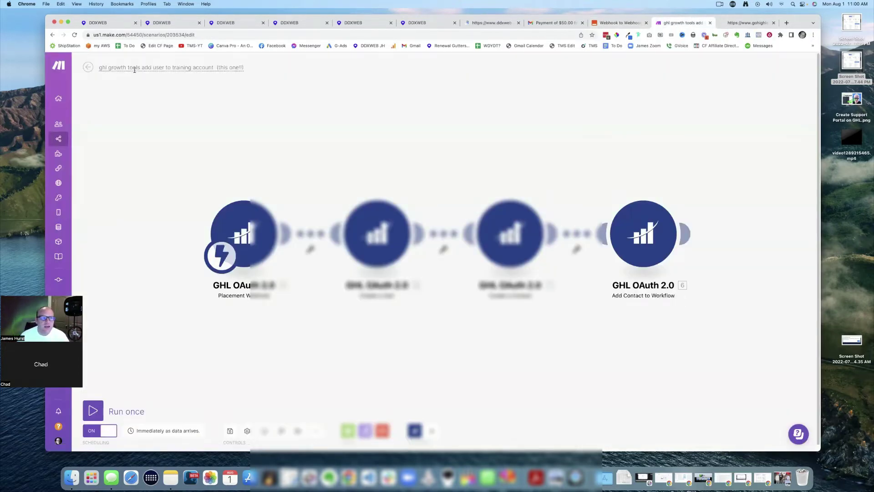
click(687, 234)
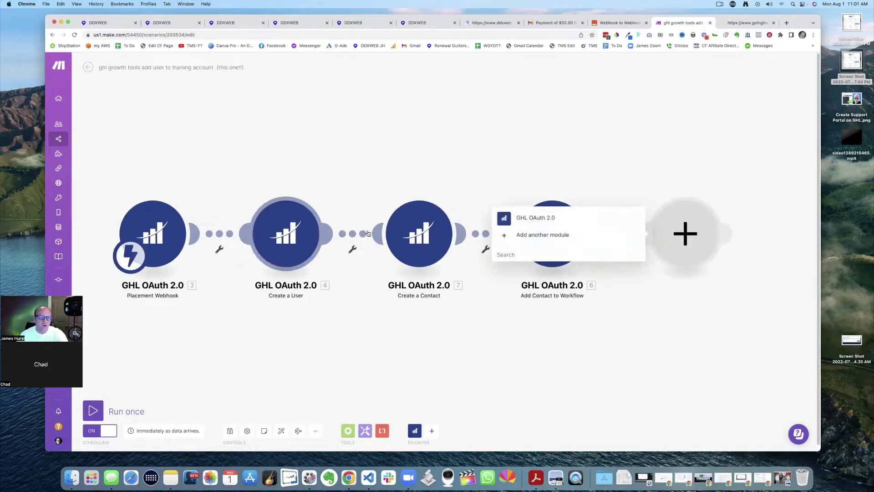
click(536, 218)
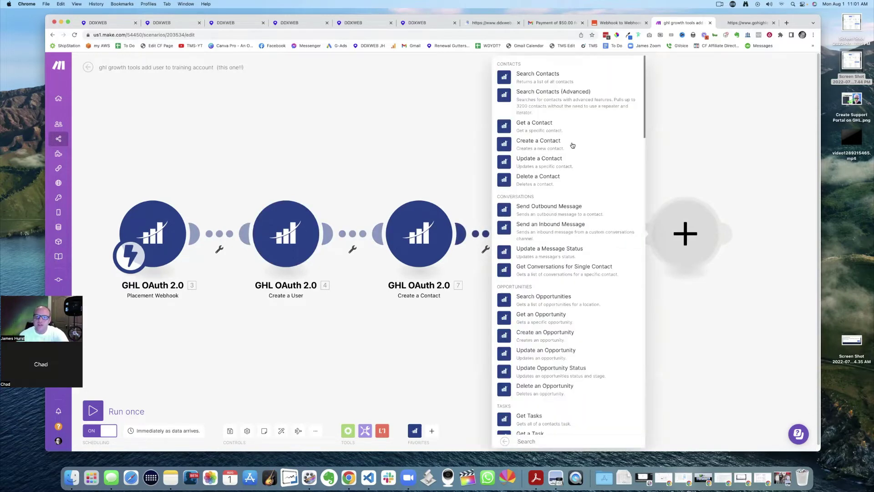
scroll(573, 145, down, 3)
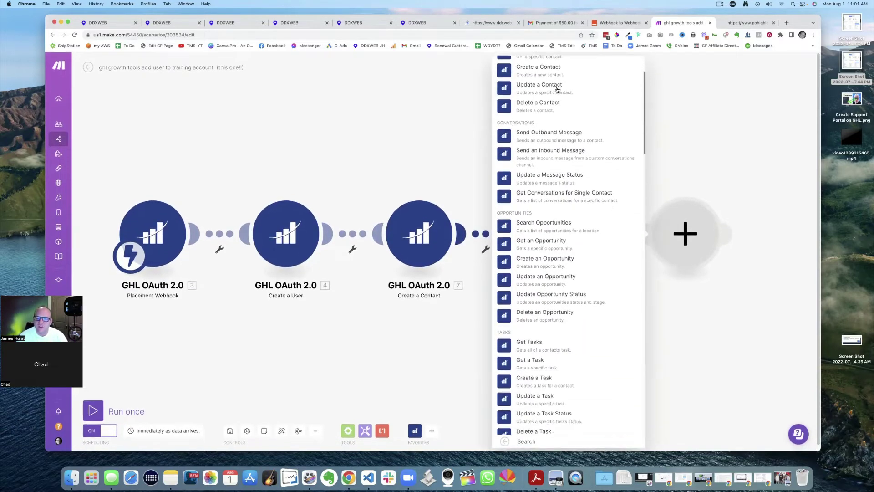
scroll(569, 163, down, 4)
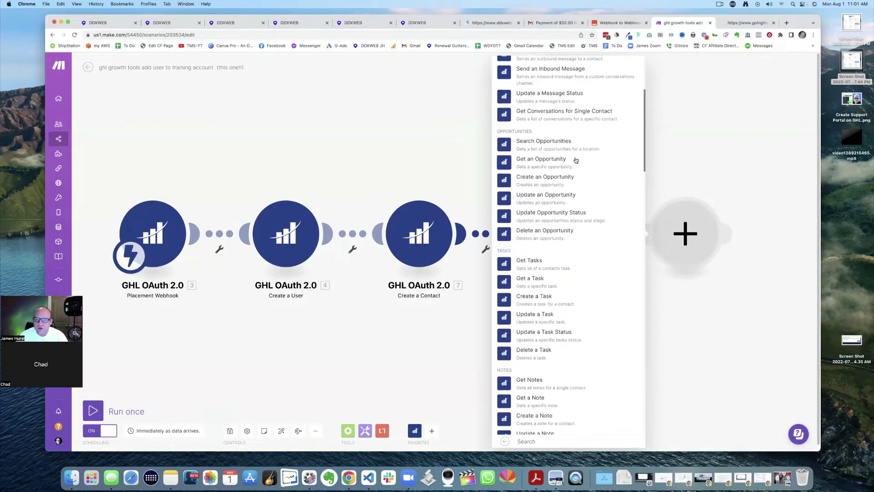
scroll(576, 160, down, 10)
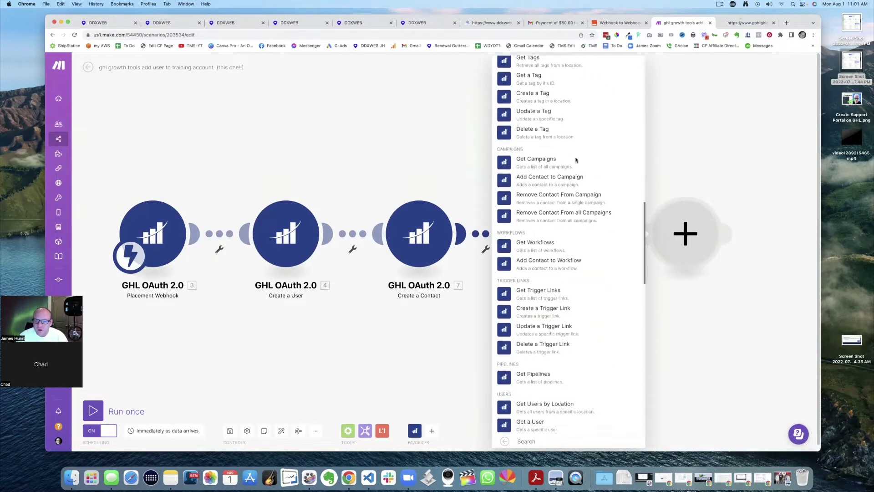
scroll(576, 160, down, 15)
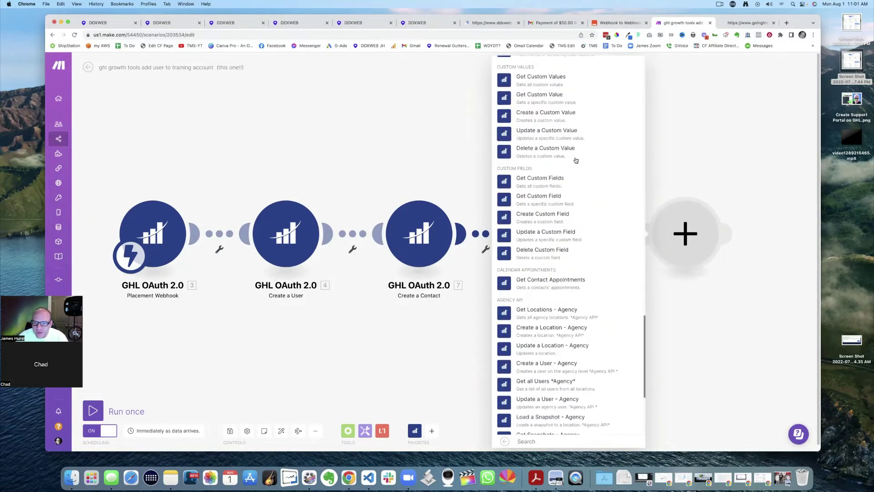
scroll(575, 160, down, 8)
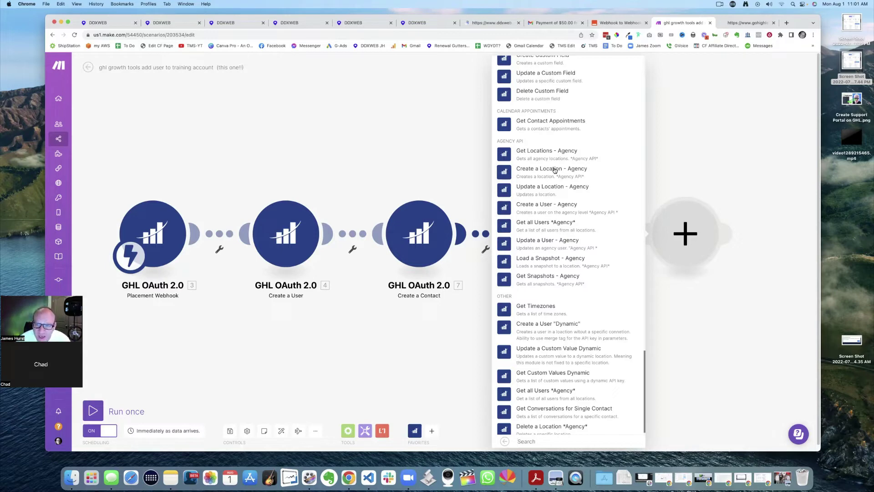
Step: Review the GHL OAuth 2.0 actions again, close the list unused, and open the TMS-YT bookmark's menu
scroll(557, 209, up, 6)
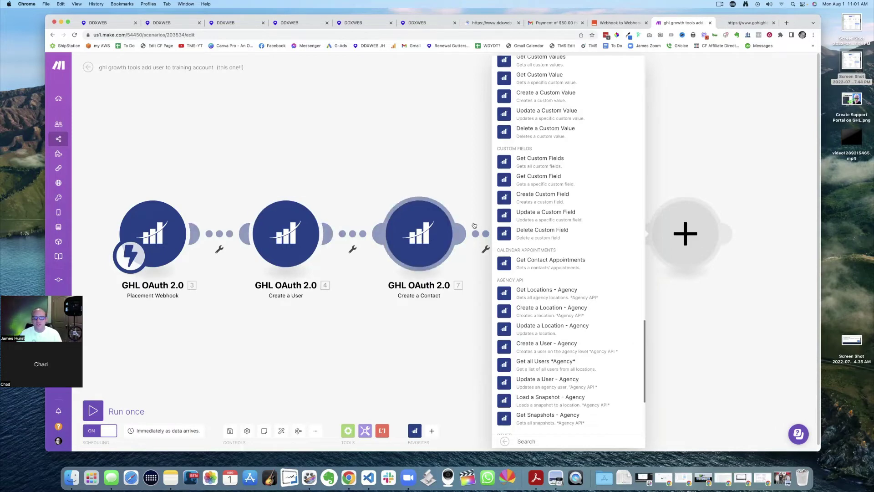
scroll(559, 176, up, 10)
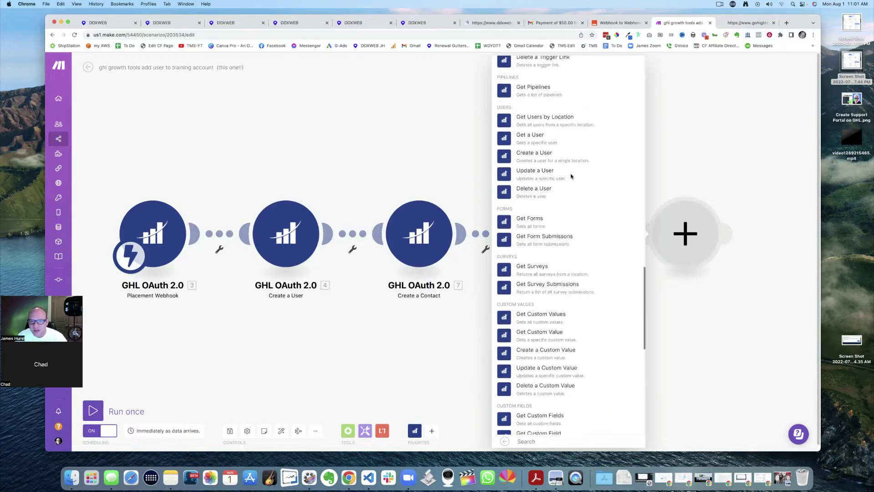
scroll(571, 176, up, 20)
scroll(570, 176, down, 12)
scroll(570, 176, down, 15)
scroll(571, 191, up, 10)
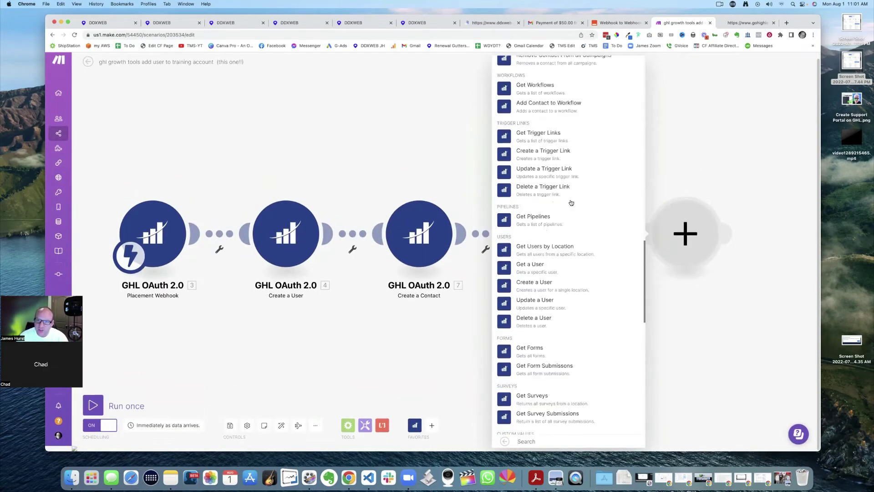
scroll(571, 202, up, 20)
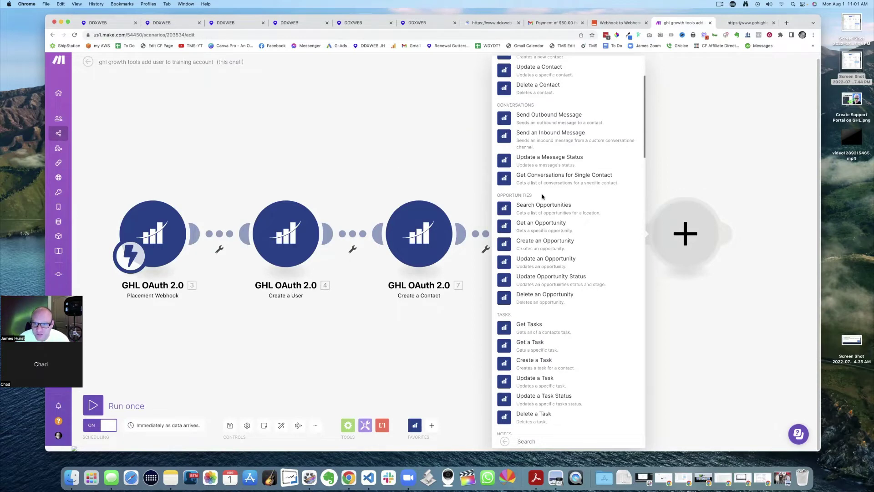
scroll(546, 198, up, 5)
scroll(553, 204, down, 20)
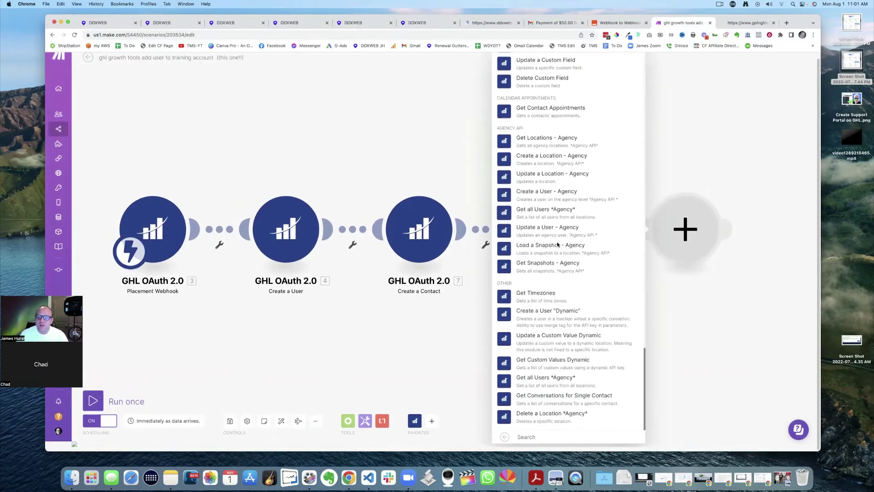
click(352, 179)
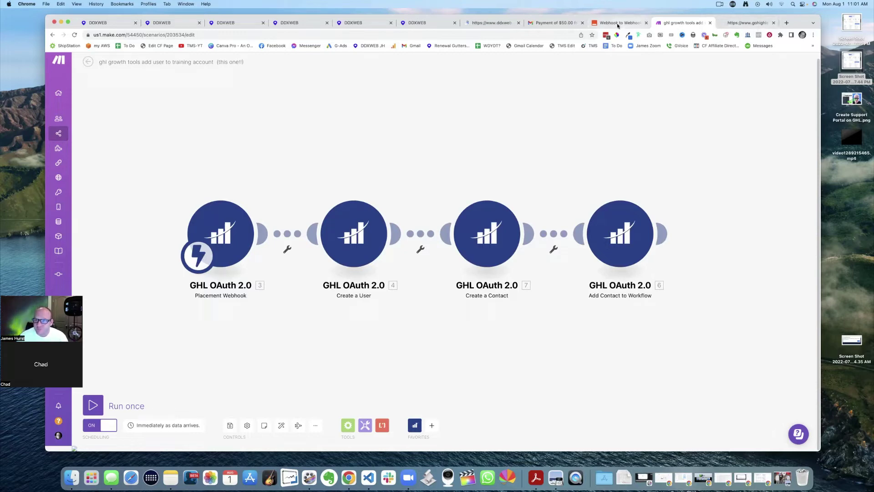
right_click(186, 45)
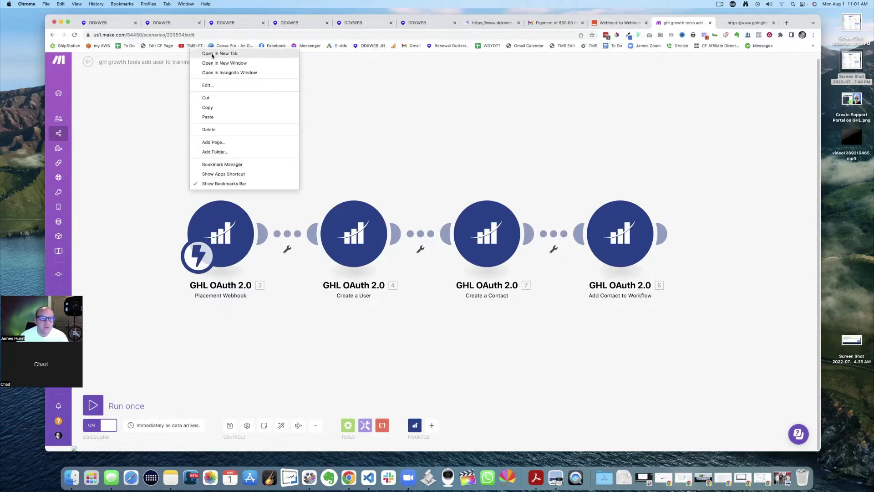
Step: Open the YouTube channel in a new tab and play the custom values video, highlighting its title
click(212, 53)
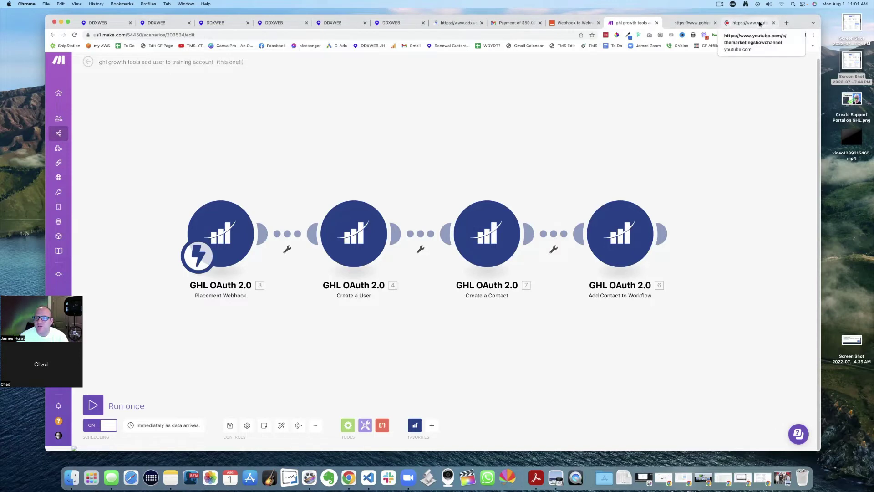
click(767, 24)
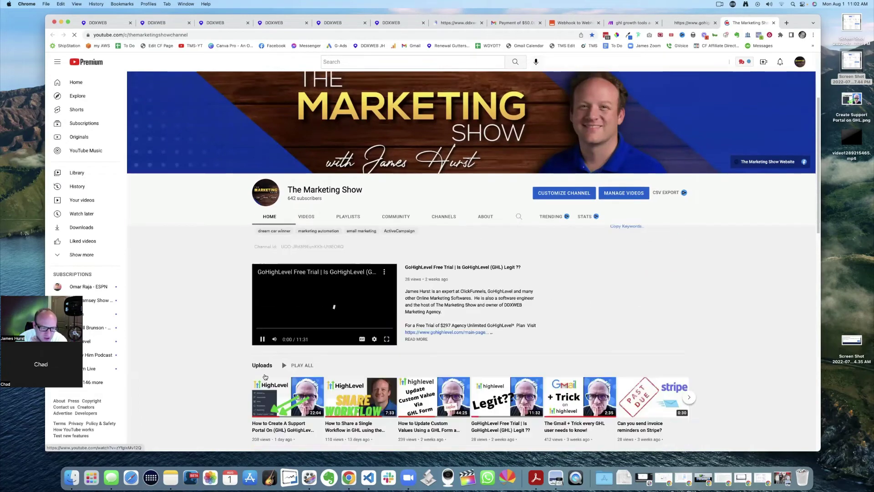
scroll(381, 370, down, 3)
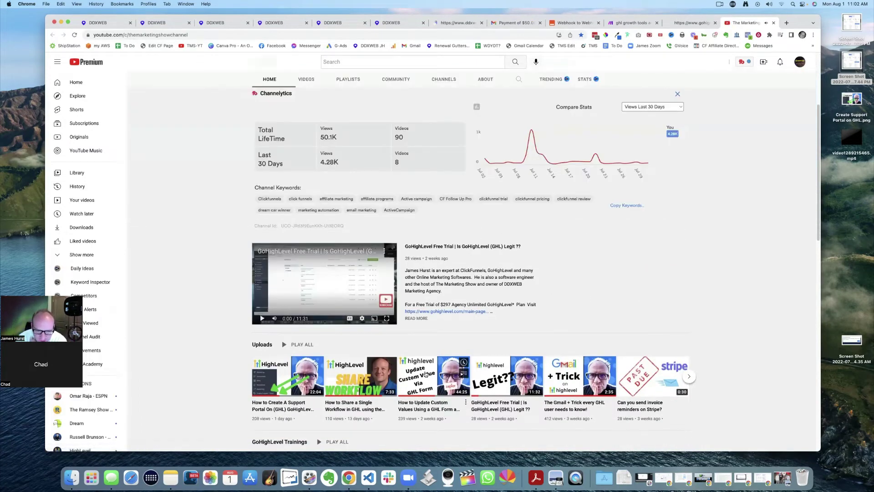
click(418, 371)
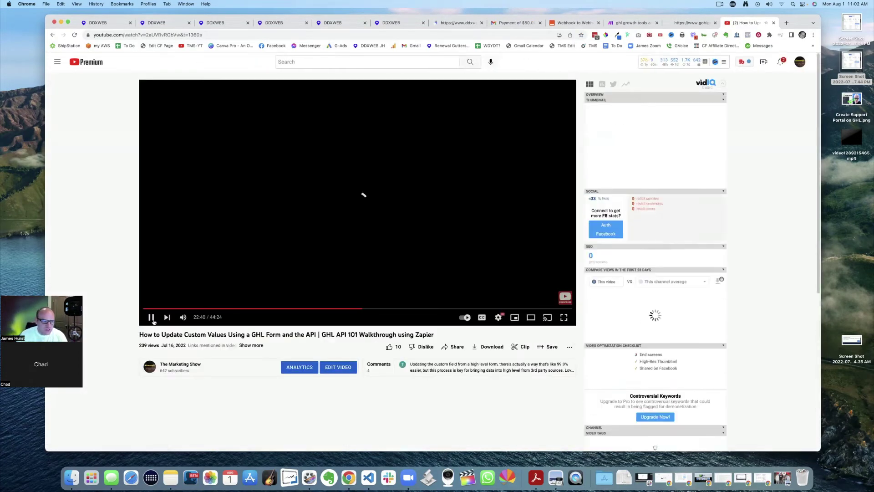
drag(175, 334, 321, 335)
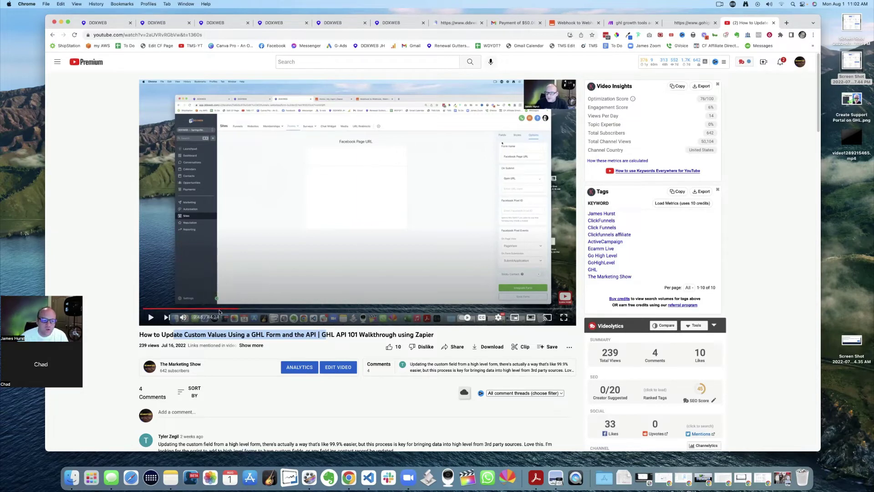
Step: Drag the progress bar back to the Power Wheels Party optin form demo
drag(237, 309, 149, 318)
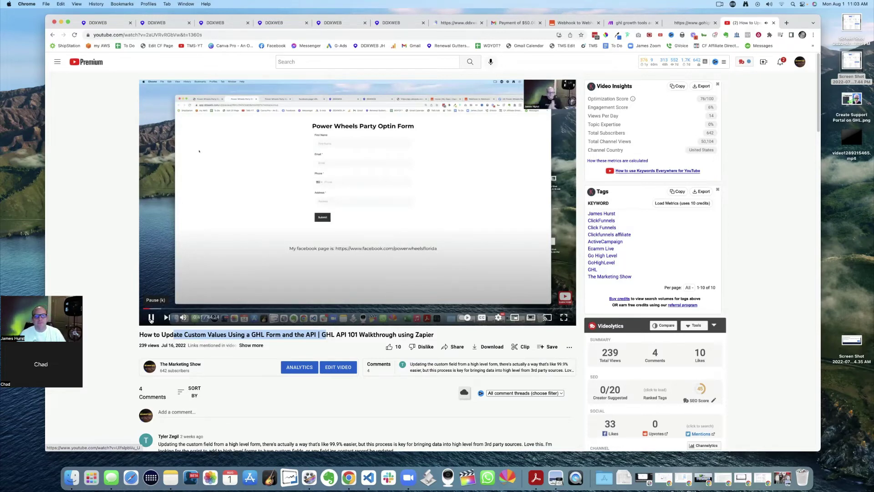
Step: Pause the video on the Power Wheels Party Optin Form with its updated Facebook page value
click(151, 317)
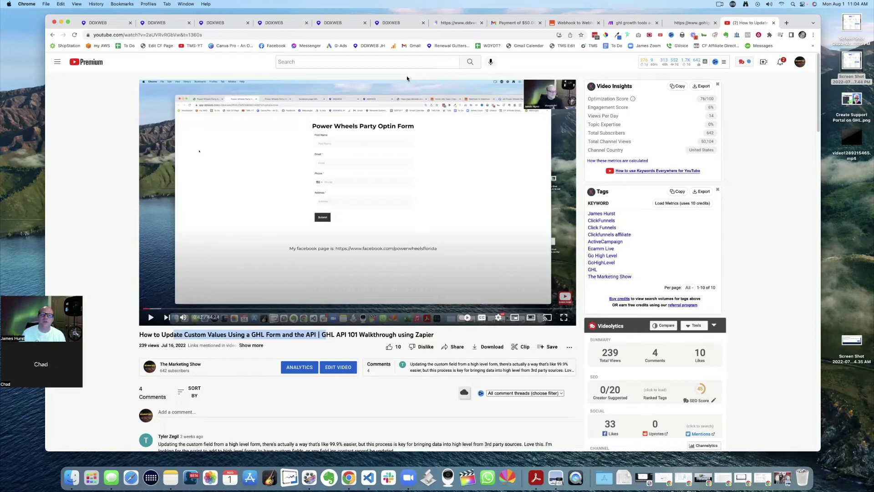
Step: Close the ddxweb.com signup popup, scroll the landing page, and open the Change Plan pricing screenshot
click(457, 22)
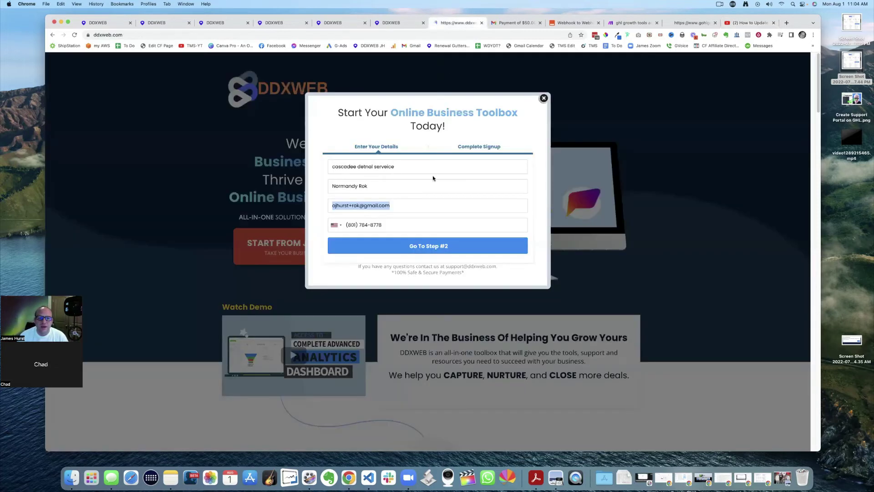
click(544, 98)
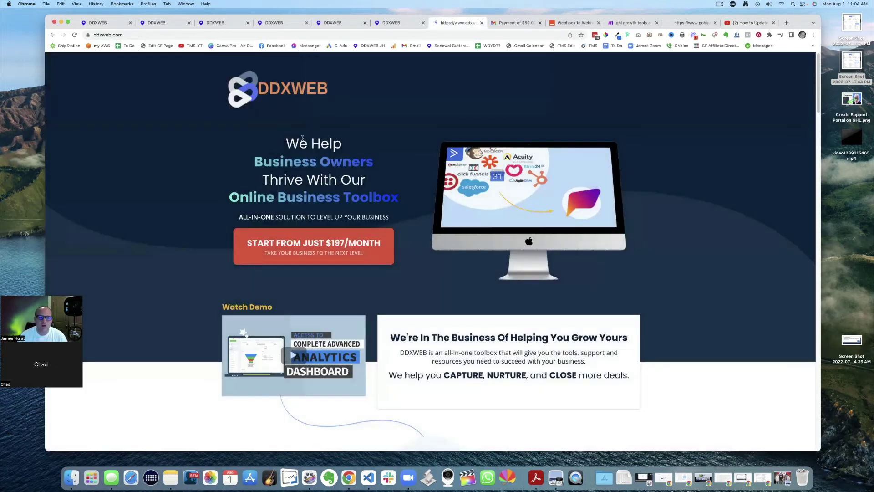
drag(253, 86, 299, 178)
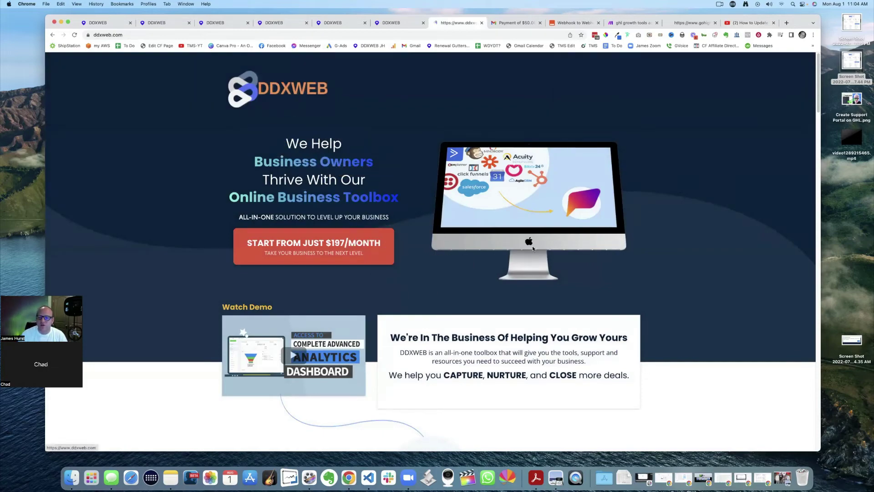
scroll(527, 311, down, 3)
scroll(527, 311, down, 2)
scroll(401, 256, up, 6)
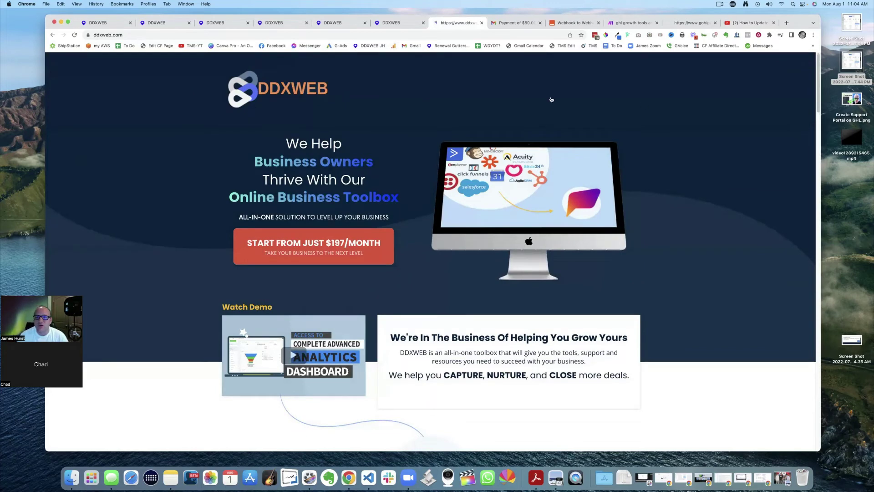
double_click(851, 66)
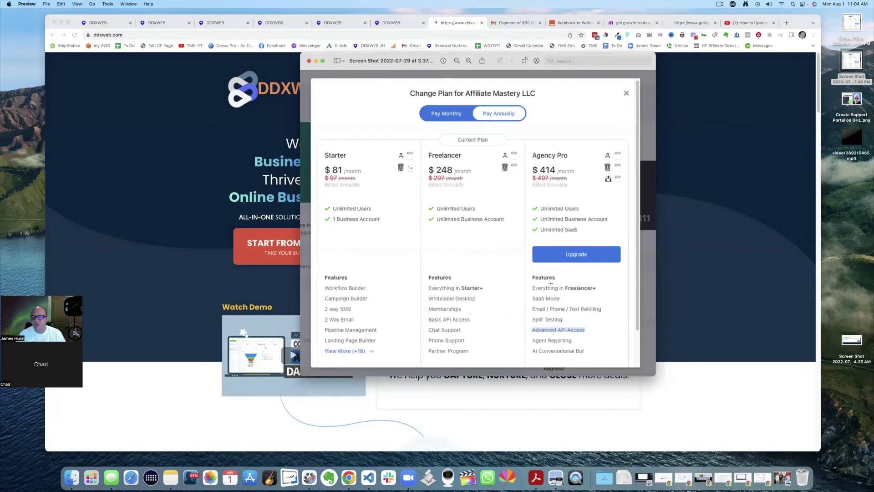
Step: Cycle through the My Staff, Dashboard and Sites tabs to the client account page with the $49 Yext offer
click(397, 24)
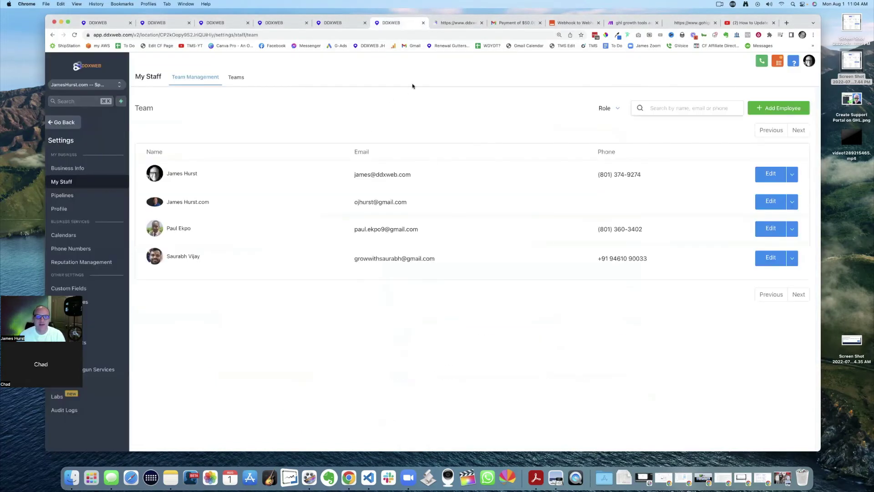
click(333, 26)
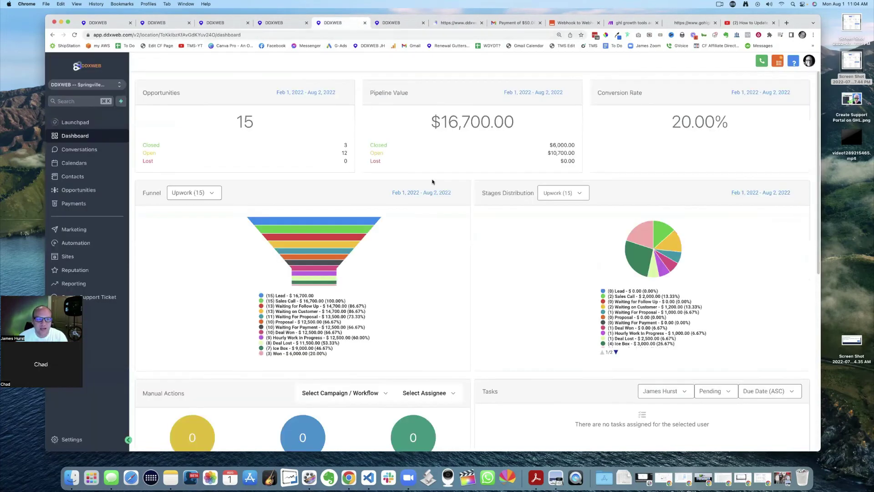
click(296, 25)
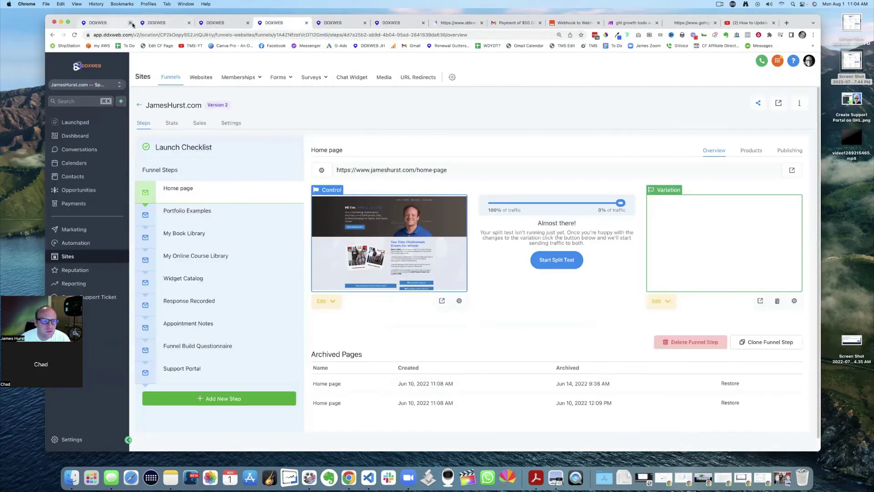
click(108, 23)
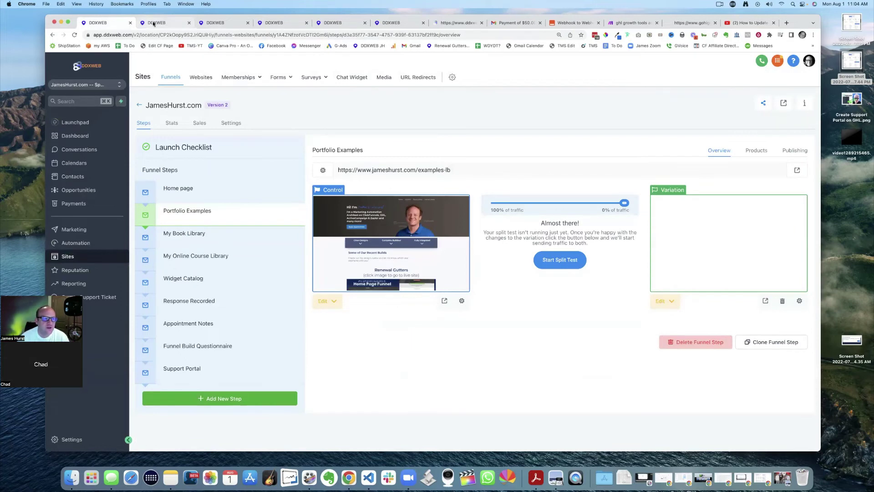
click(184, 25)
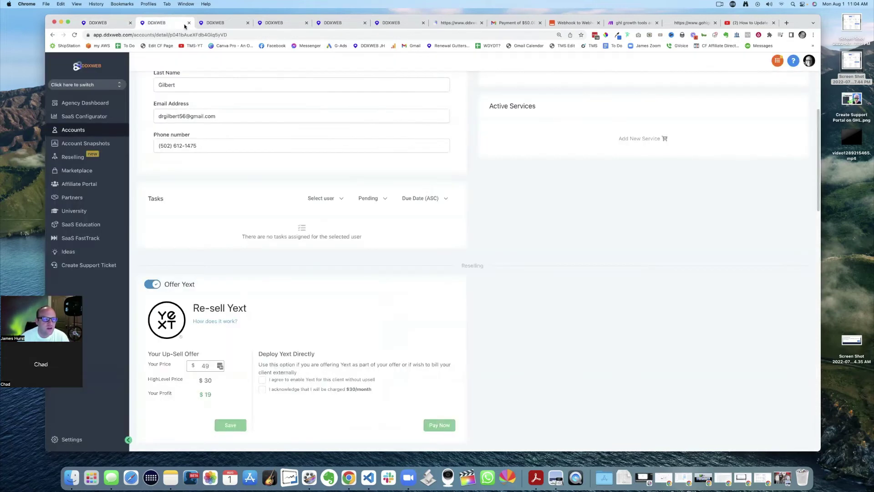
Step: In SaaS Configurator, view the Basic plan's Stripe product details and highlight its monthly plan id
click(86, 116)
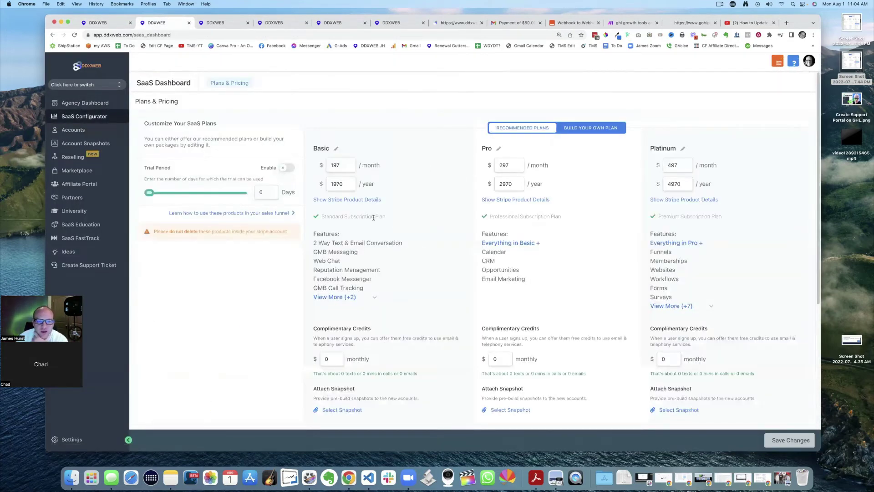
click(358, 202)
drag(415, 263, 512, 271)
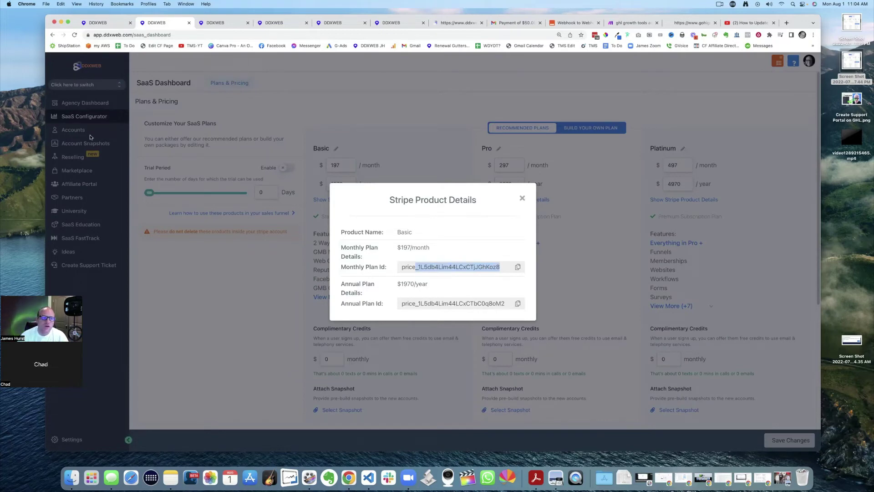
click(82, 87)
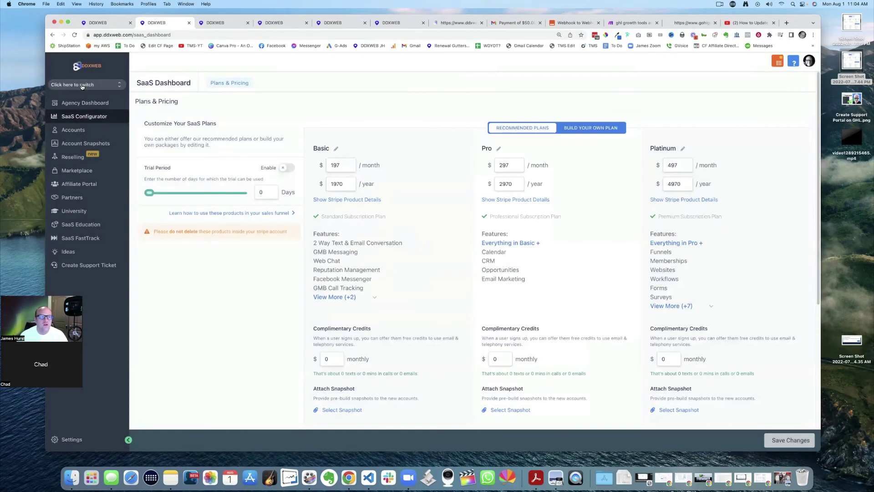
Step: Search the account switcher for 'dxxwe' and switch into the ddxweb sub-account
click(82, 87)
text(dxxwe)
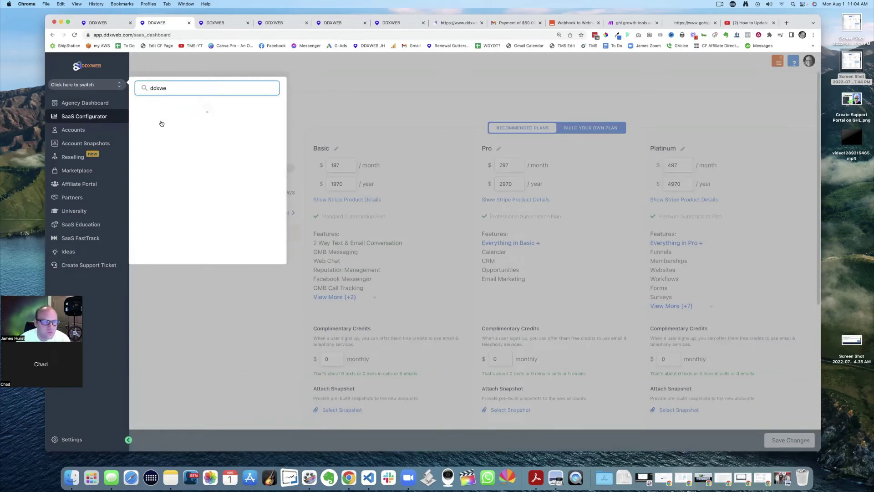
click(163, 124)
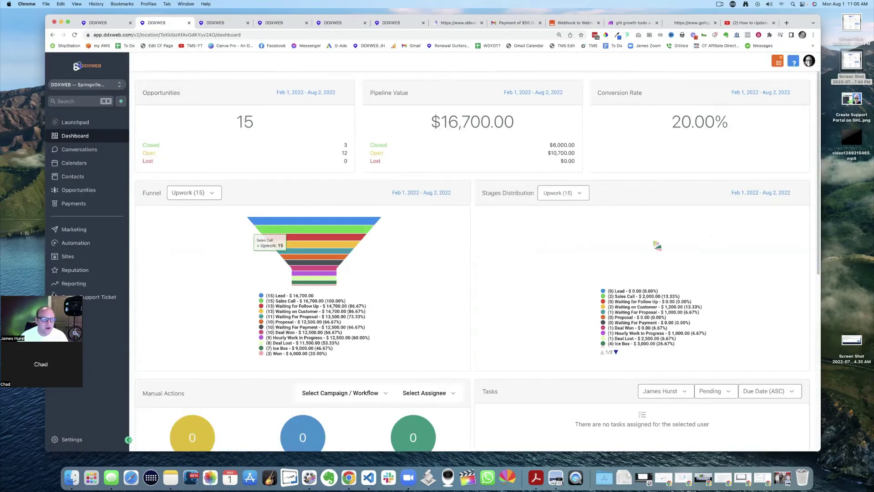
Step: Go to the New Workflow editor and show the Customer Replied trigger filtered on 'appointment'
click(400, 24)
click(333, 24)
click(278, 27)
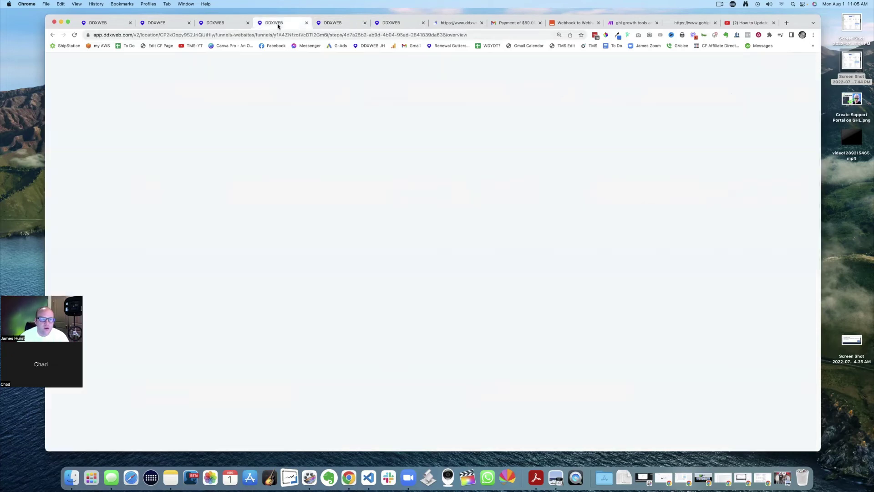
click(228, 25)
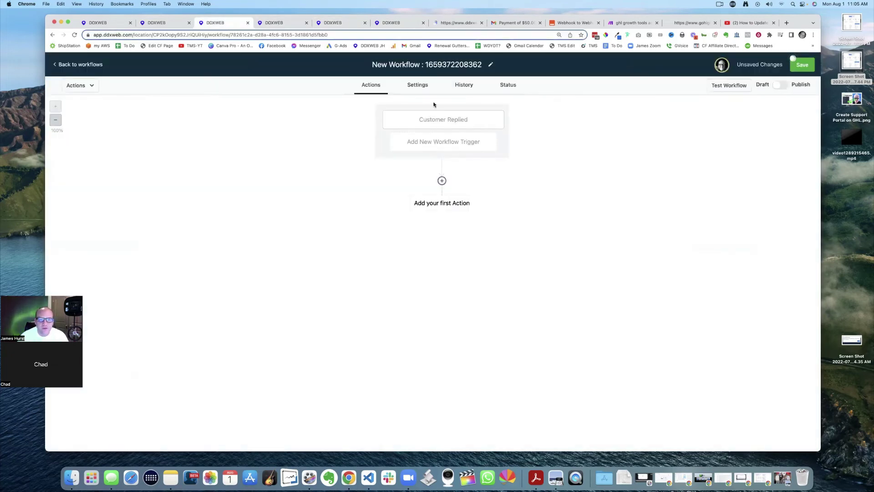
click(449, 122)
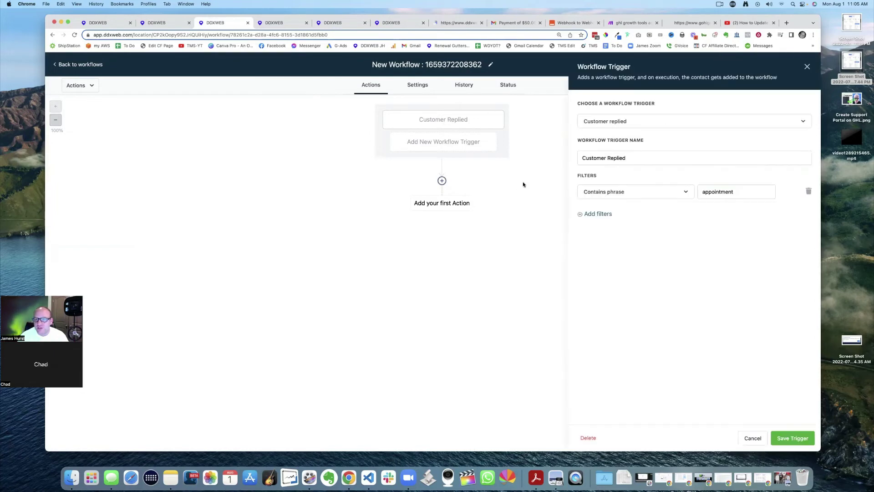
Step: Preview the AI Appointment Booking Bot action with the 15 minute calendar, then discard it
click(441, 181)
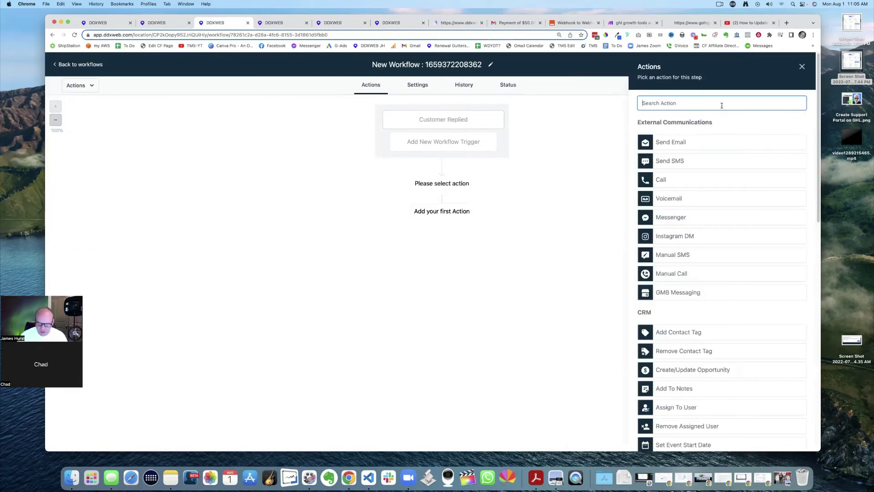
text(book)
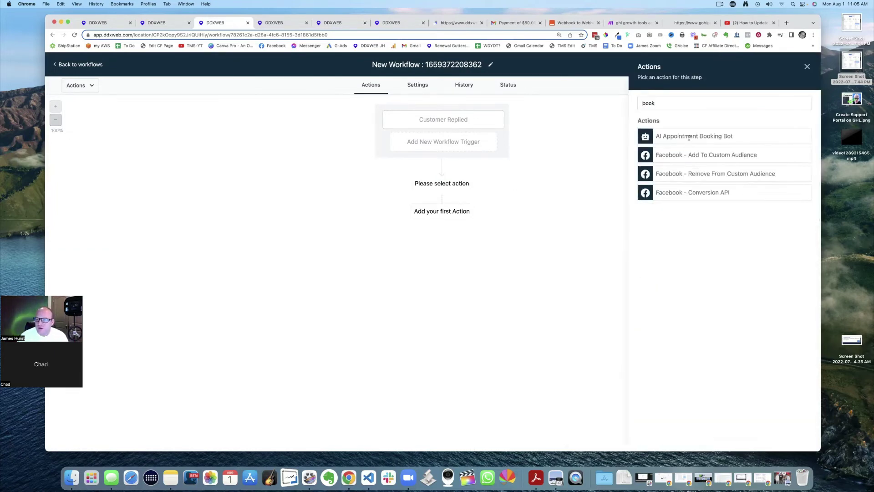
click(688, 136)
drag(664, 299, 739, 300)
click(663, 171)
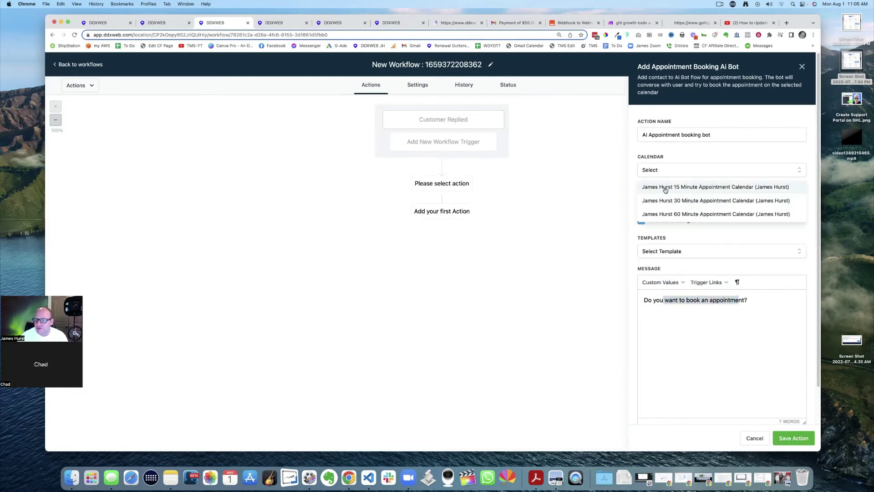
click(666, 188)
click(663, 202)
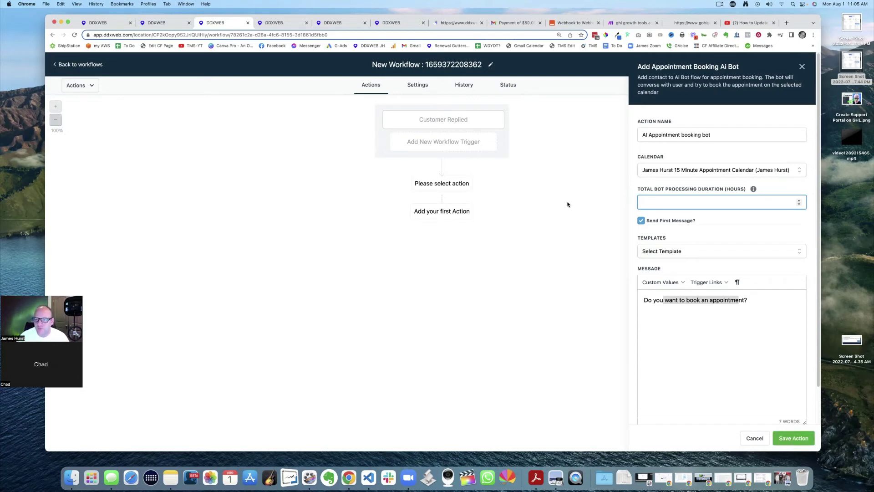
drag(652, 68, 563, 193)
click(559, 177)
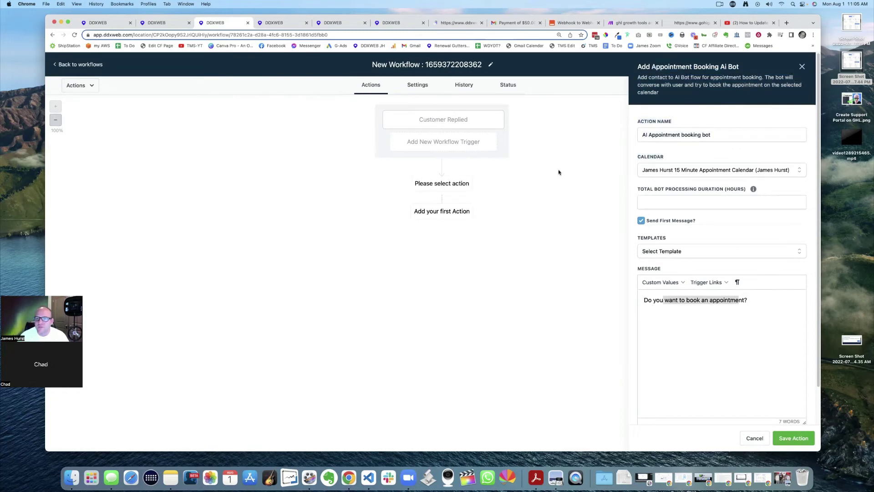
click(801, 67)
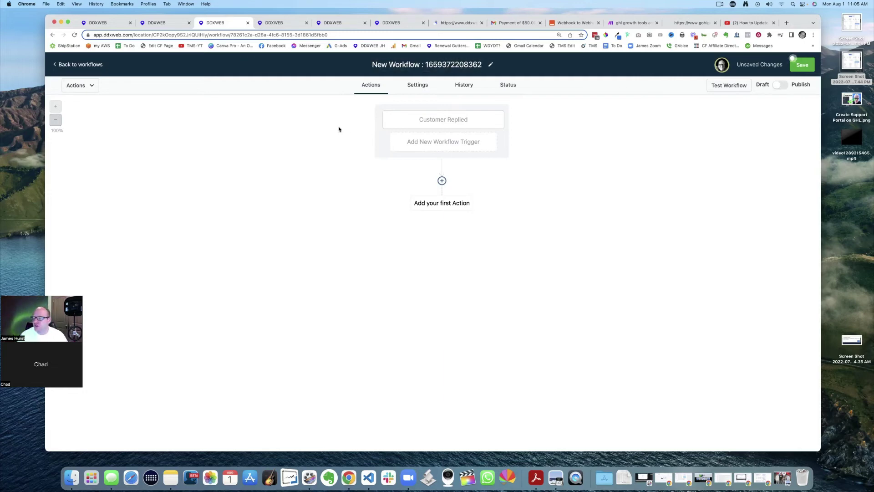
Step: Search 'eliz', review the Send To Eliza Agent Platform action, and close it without adding
click(442, 180)
text(el)
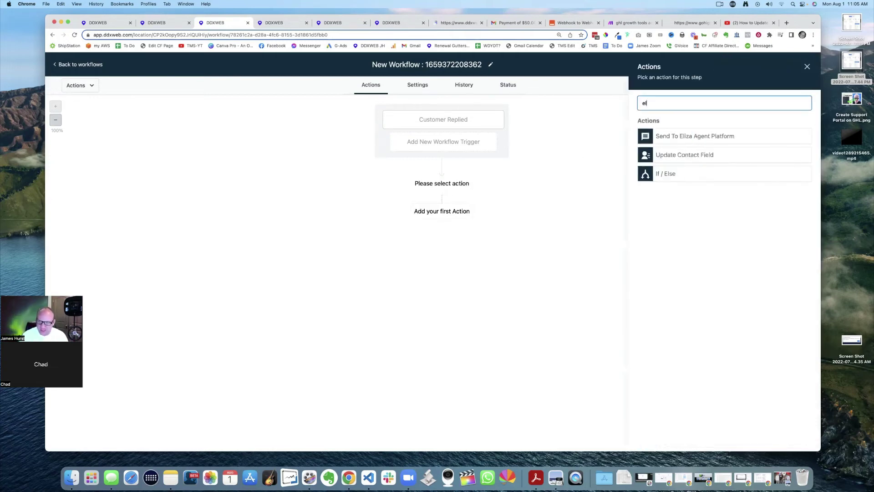
text(iz)
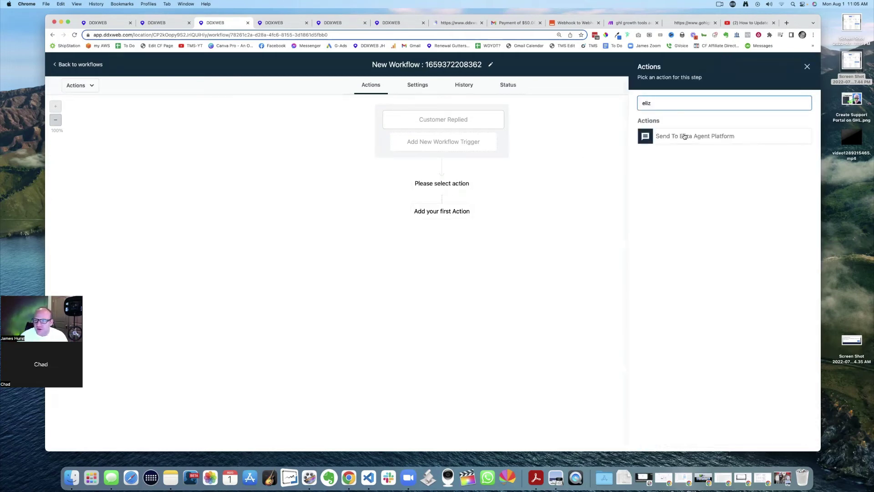
click(684, 137)
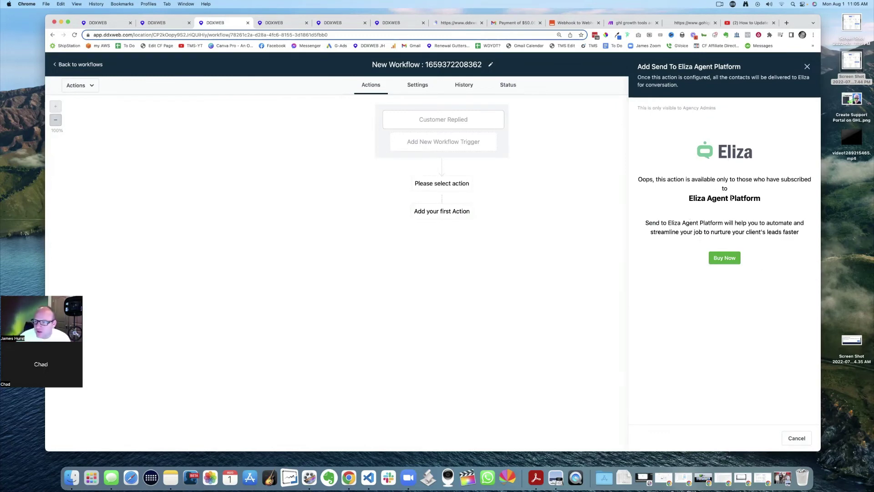
drag(655, 69, 748, 274)
drag(671, 177, 807, 67)
click(807, 67)
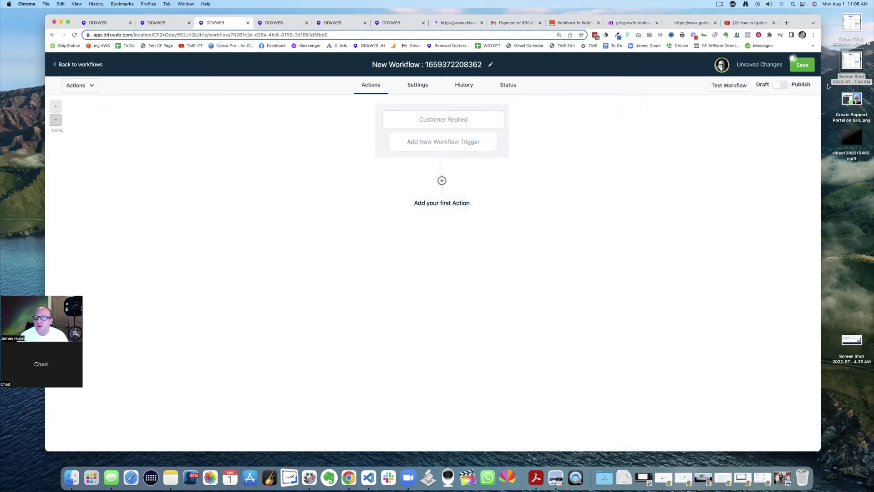
double_click(851, 61)
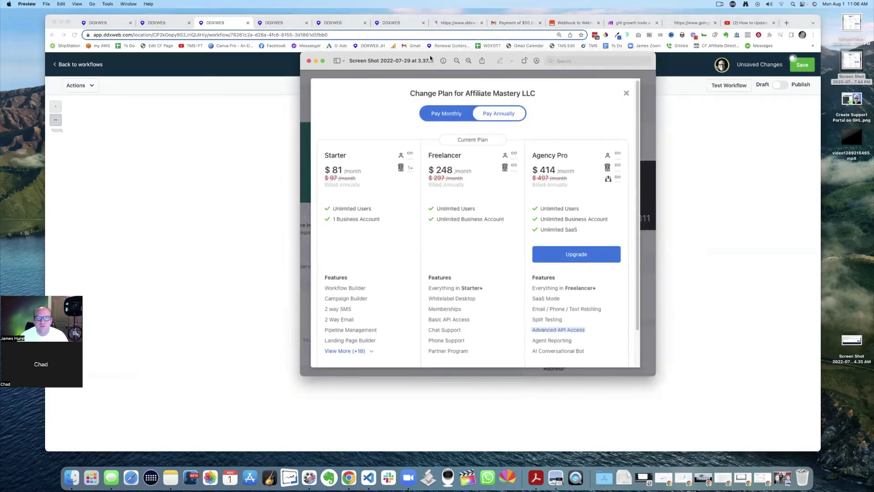
drag(430, 55, 359, 64)
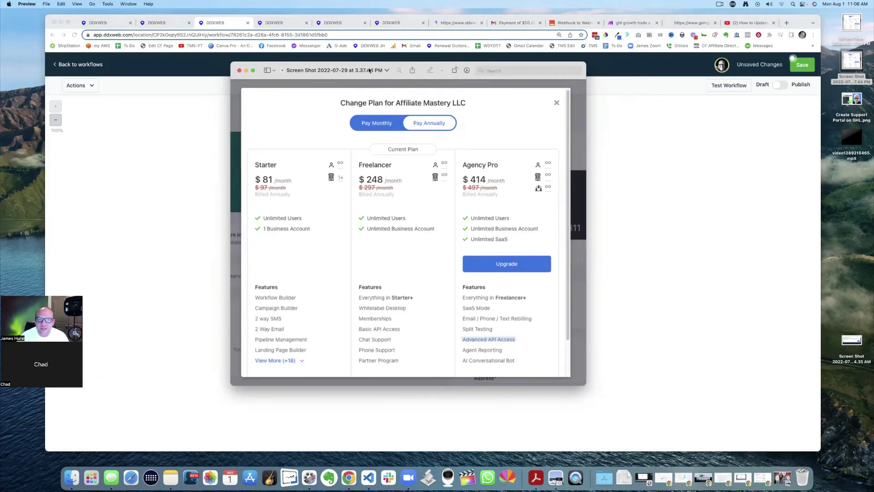
drag(327, 69, 354, 73)
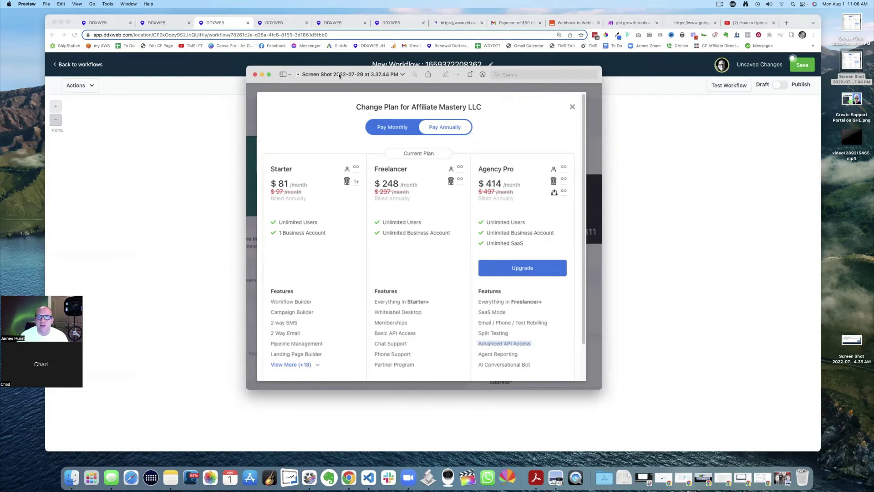
key(super+w)
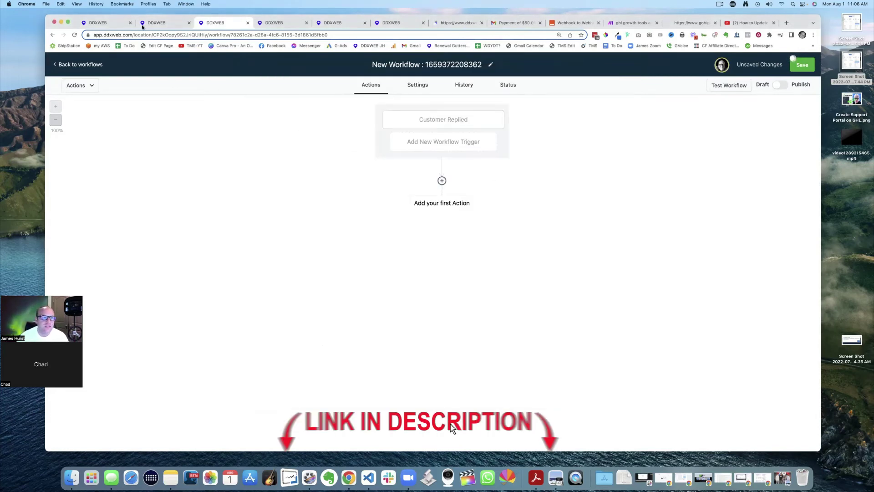
Step: From the DDXWEB dashboard's account switcher, switch to the agency-level Accounts view
click(142, 26)
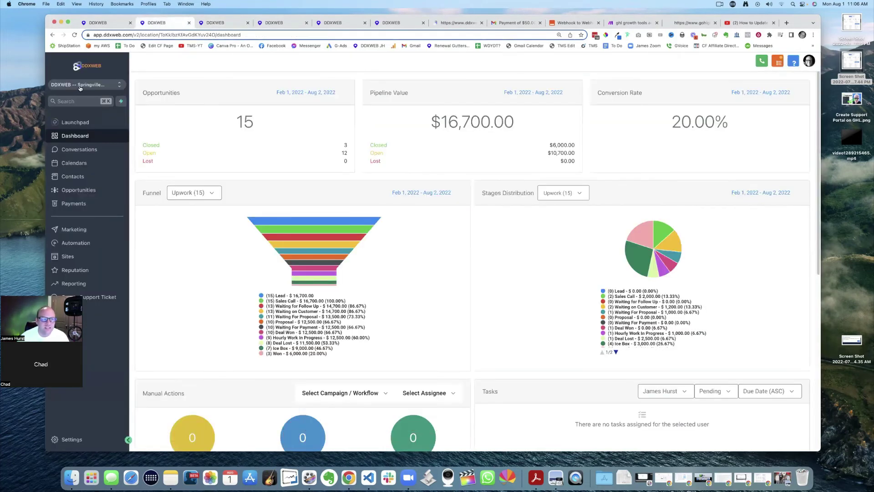
click(80, 87)
click(216, 87)
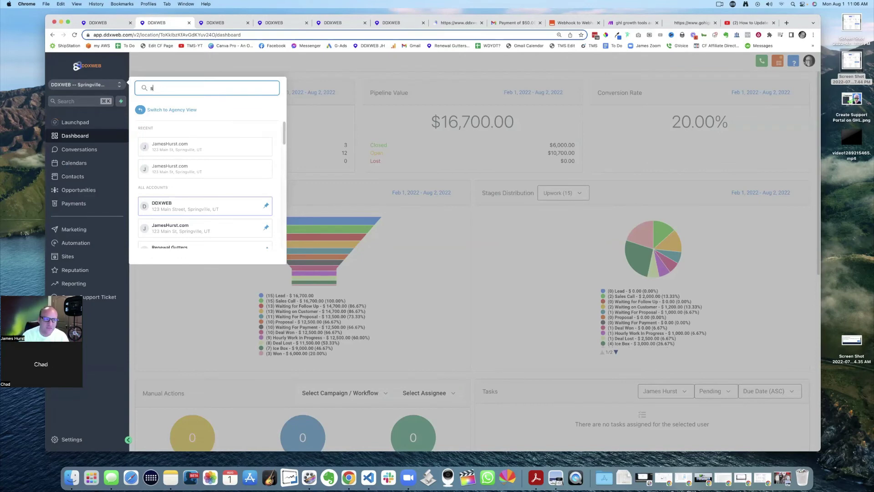
text(migrat)
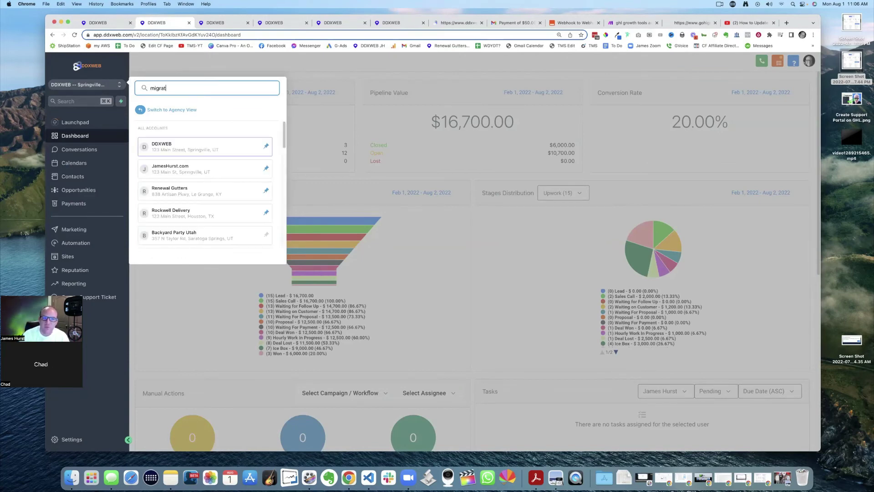
key(BackSpace)
key(BackSpace)
key(BackSpace)
key(BackSpace)
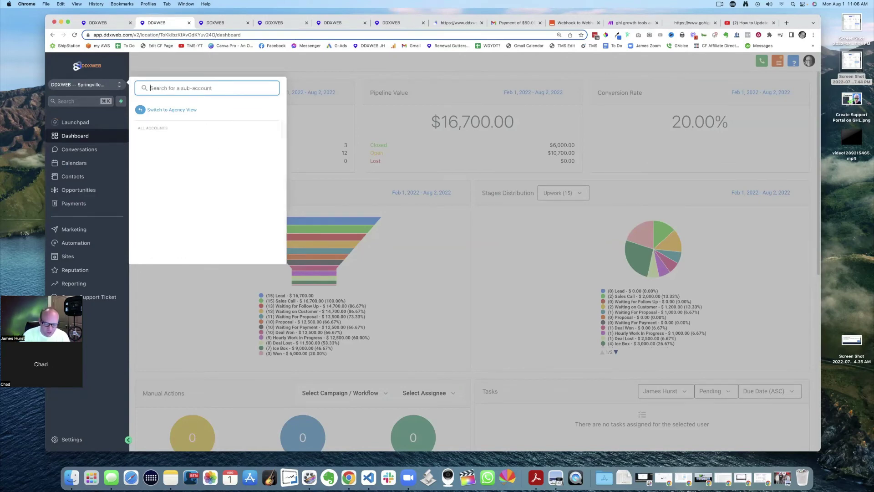
click(183, 110)
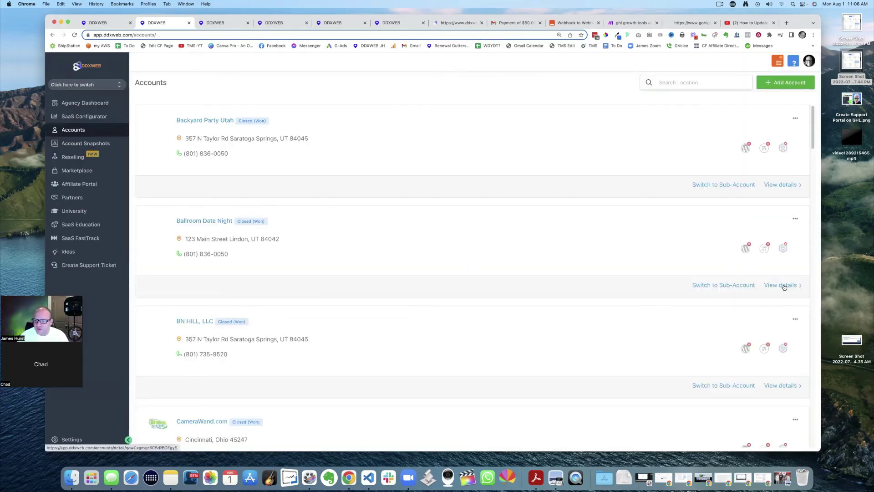
Step: Review Ballroom Date Night's details down to the SaaS Mode description, then return to the Accounts list
click(780, 285)
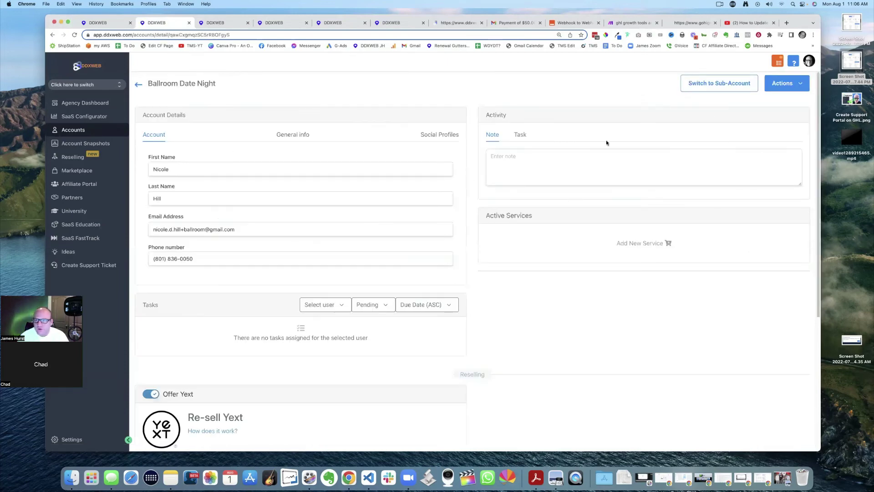
click(804, 86)
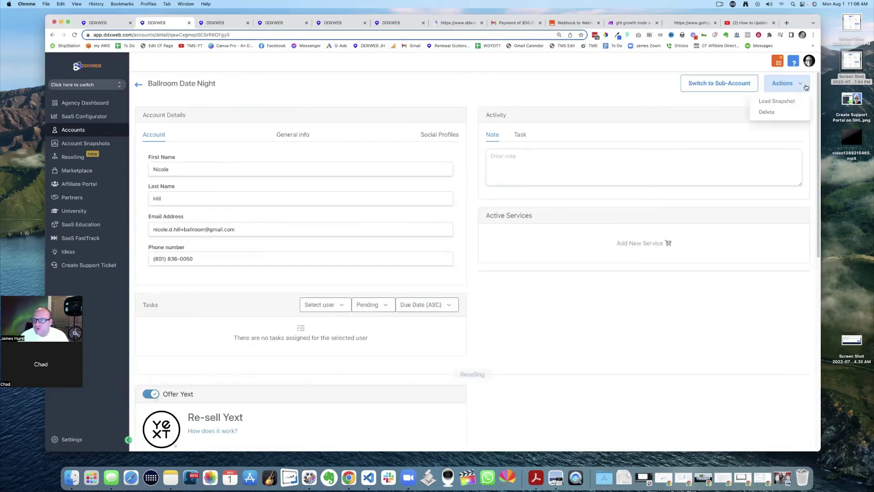
click(506, 97)
scroll(433, 212, down, 10)
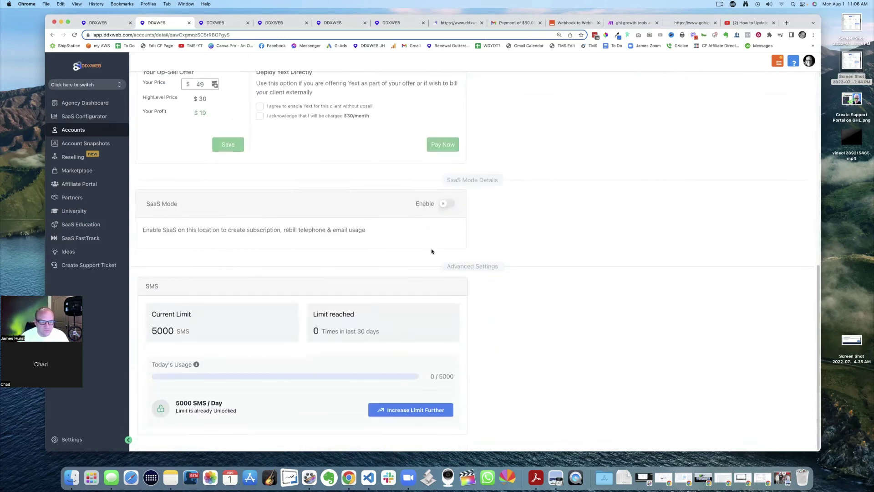
drag(163, 229, 376, 234)
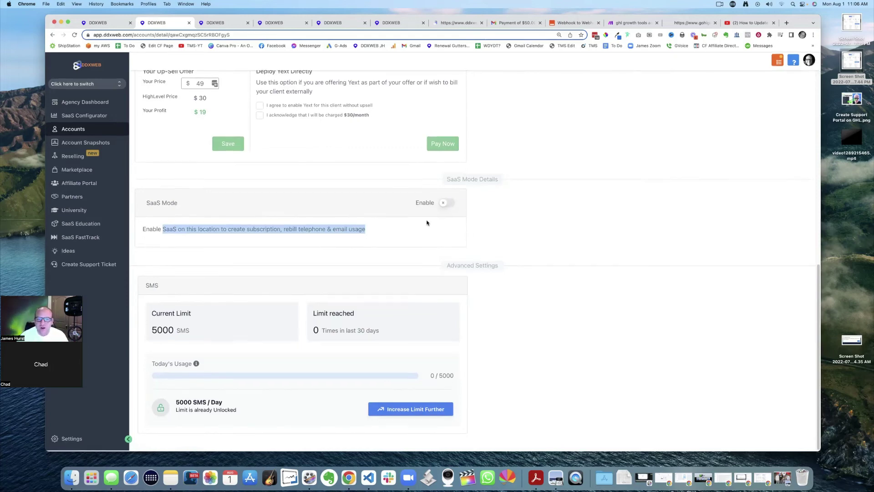
scroll(422, 226, up, 3)
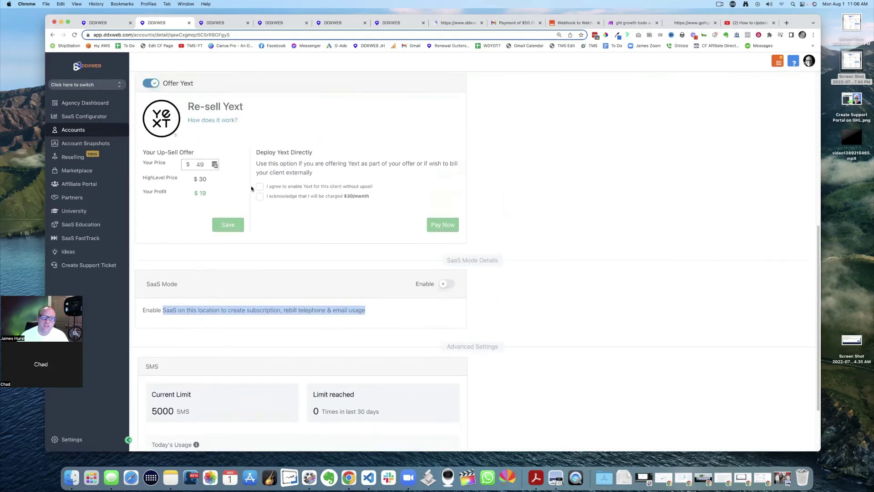
scroll(252, 188, up, 5)
scroll(252, 188, up, 4)
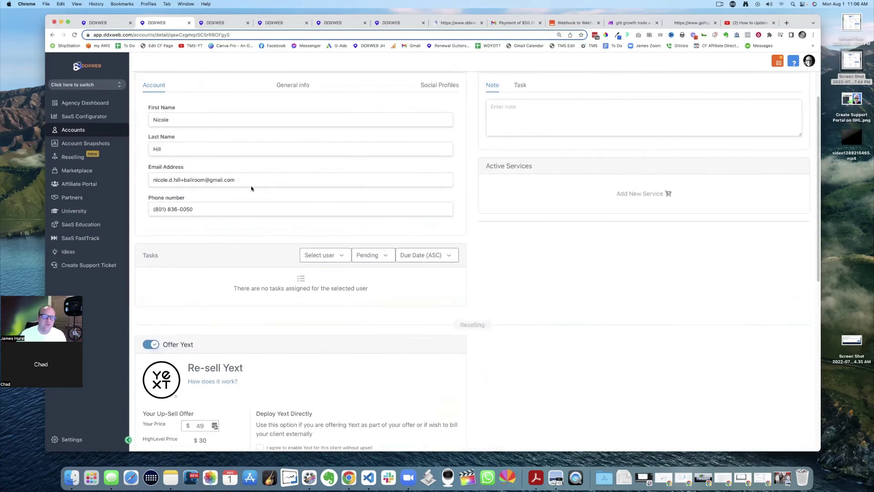
scroll(249, 185, up, 2)
click(139, 85)
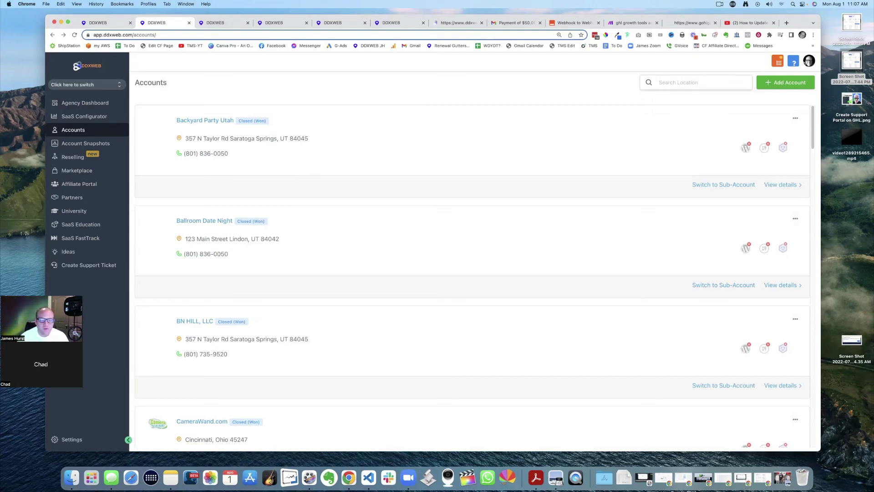
Step: Open Create Support Ticket from the agency sidebar and scroll through its name, email, Loom URL, description and screenshot fields
drag(51, 290, 51, 321)
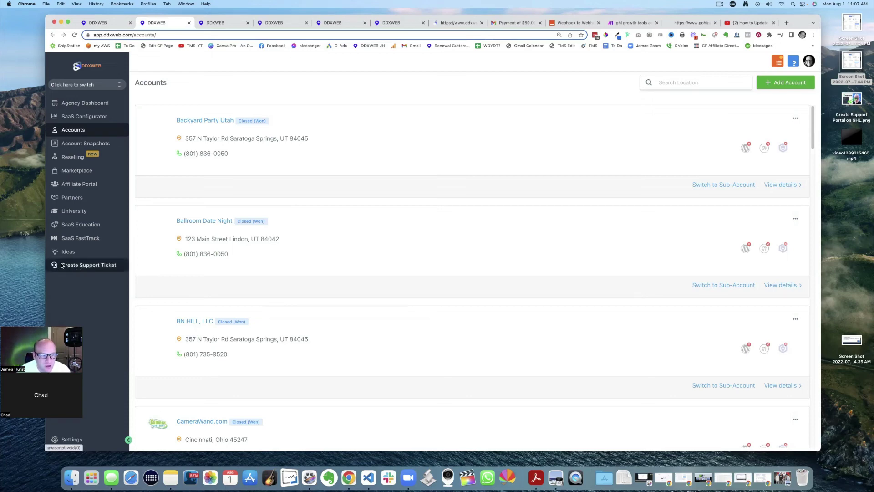
click(78, 267)
scroll(412, 248, down, 3)
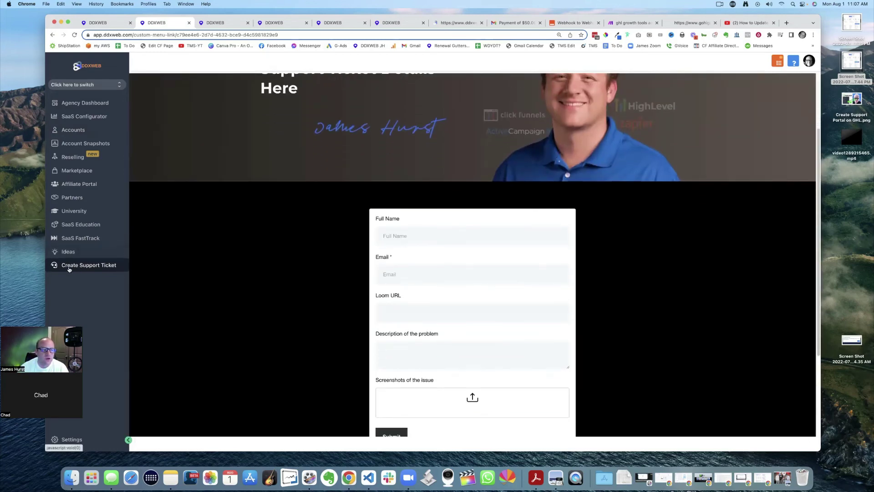
scroll(455, 237, down, 4)
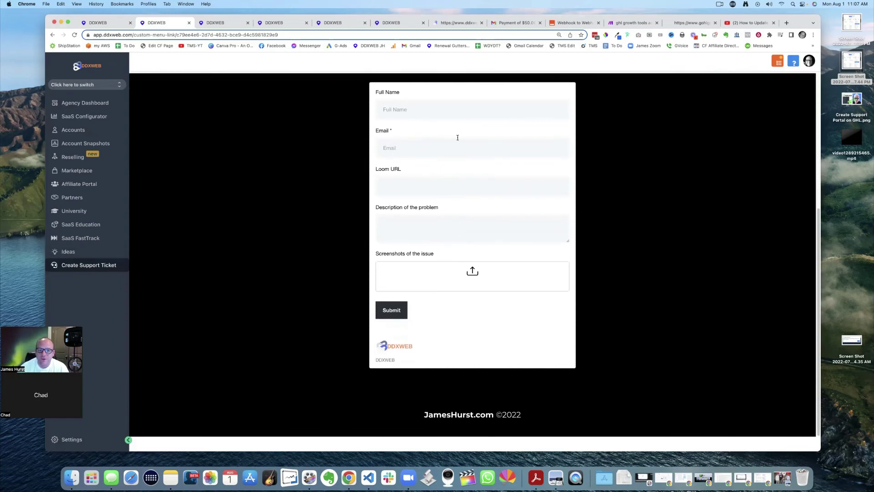
click(421, 228)
scroll(473, 282, up, 1)
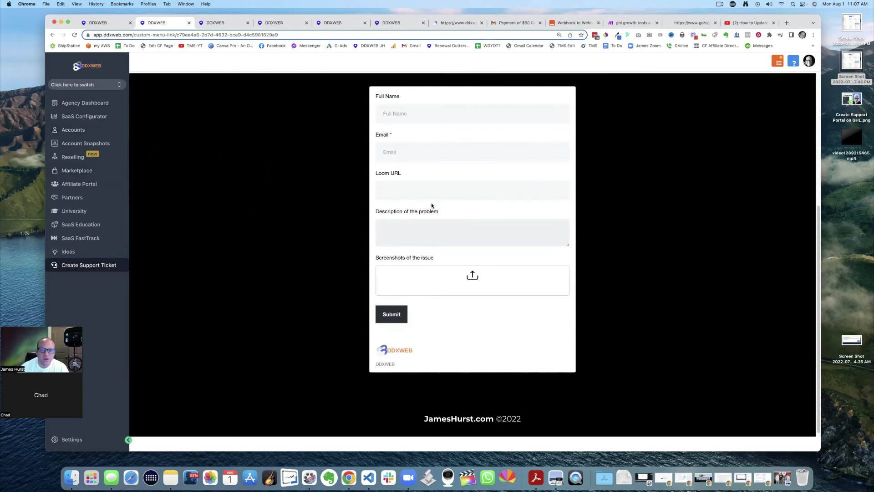
scroll(430, 203, up, 1)
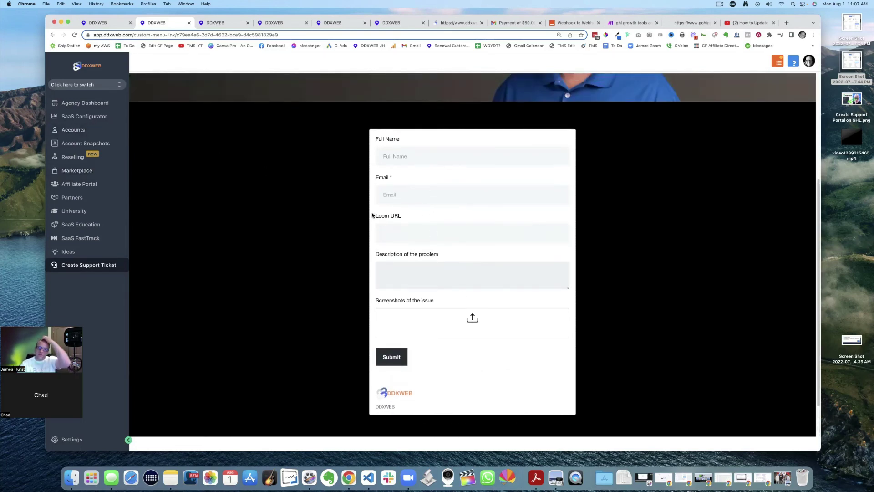
Step: Switch to JamesHurst.com and show the Support Pipeline's New Ticket, Work in Progress and Closed stages in Opportunities
click(68, 85)
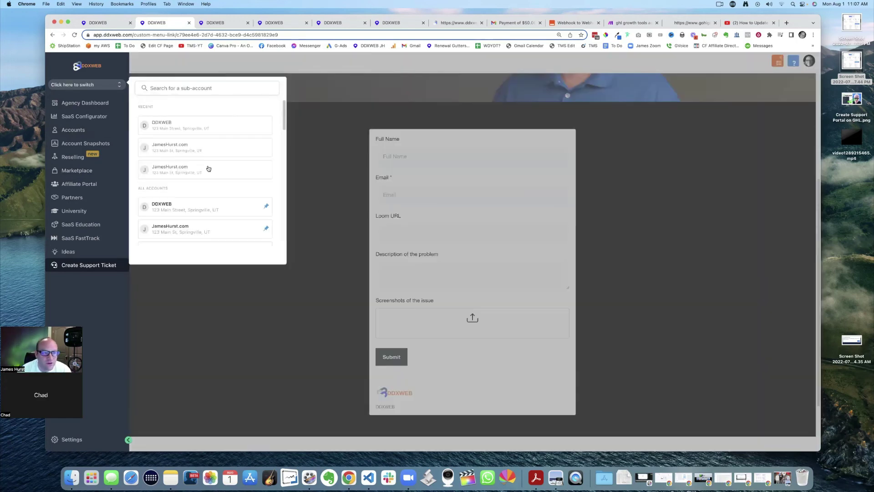
click(167, 145)
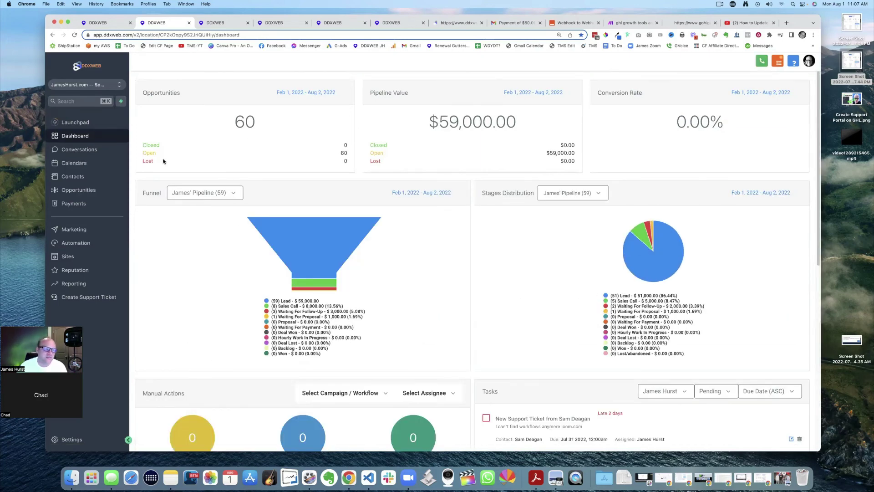
click(74, 193)
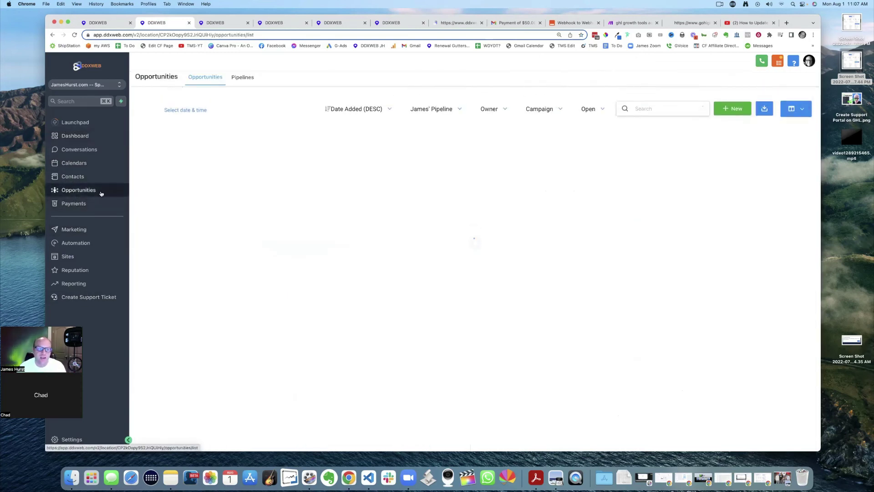
click(457, 110)
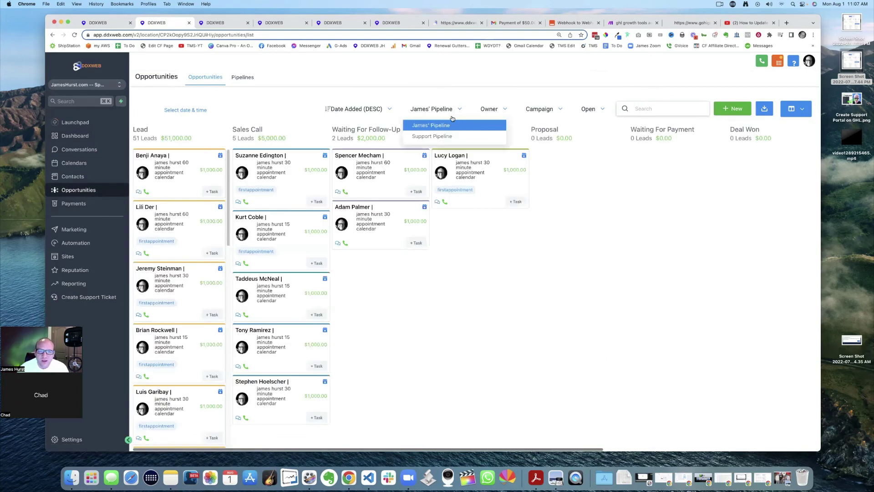
click(436, 137)
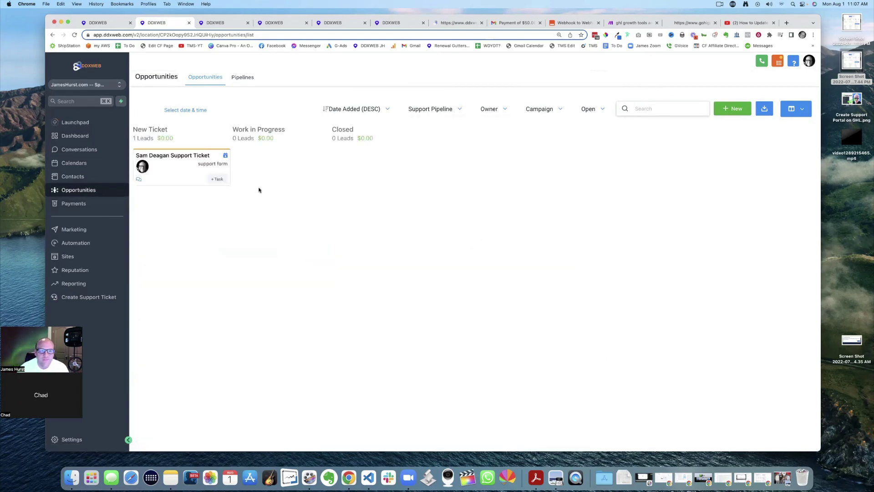
drag(159, 132, 366, 141)
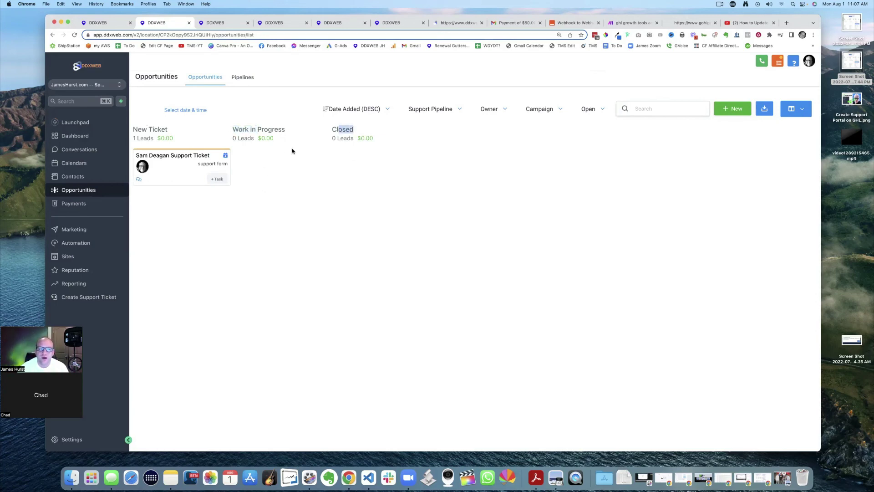
click(199, 253)
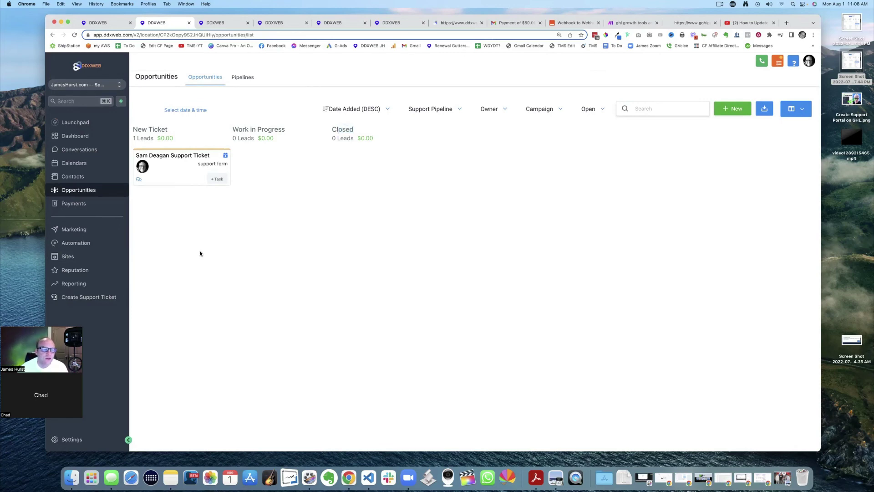
Step: Open Create Support Ticket from the JamesHurst.com sidebar and scroll through the empty form
click(74, 298)
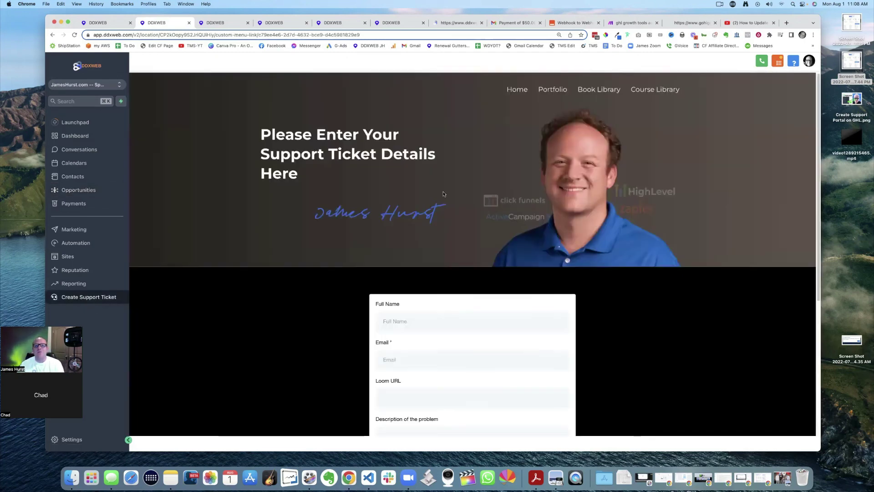
scroll(503, 246, down, 3)
scroll(503, 246, down, 2)
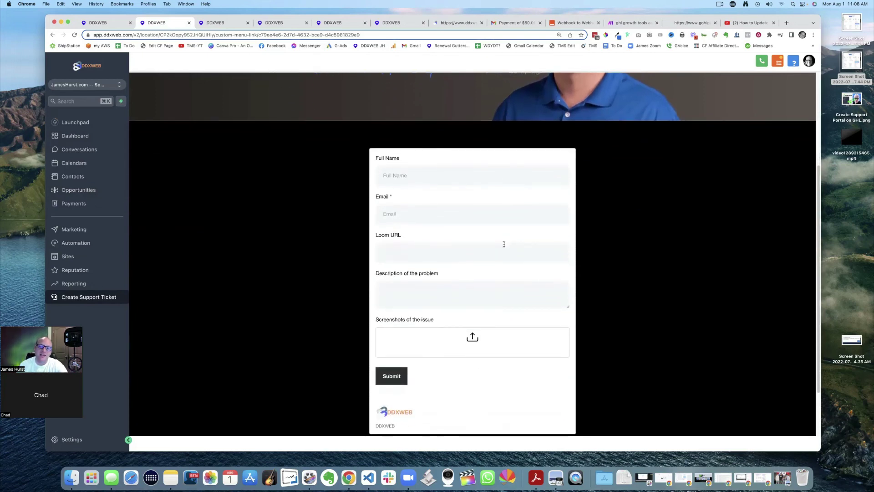
scroll(503, 247, down, 2)
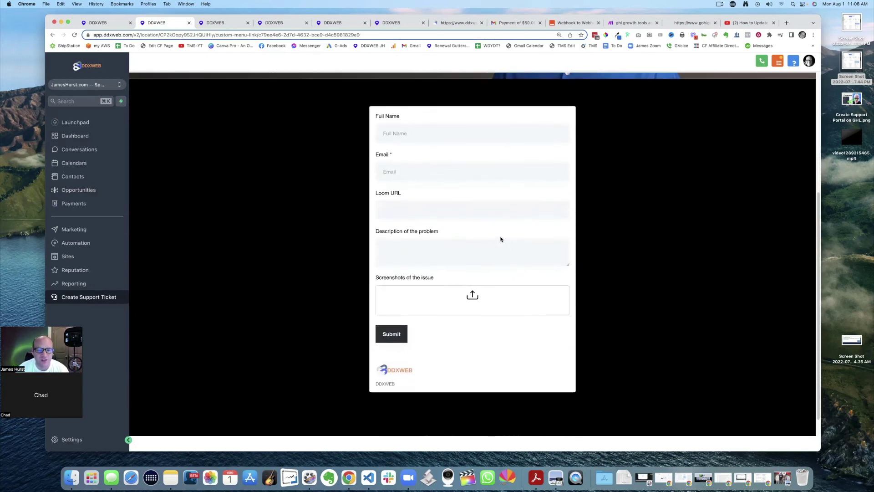
scroll(502, 241, down, 1)
scroll(500, 237, up, 1)
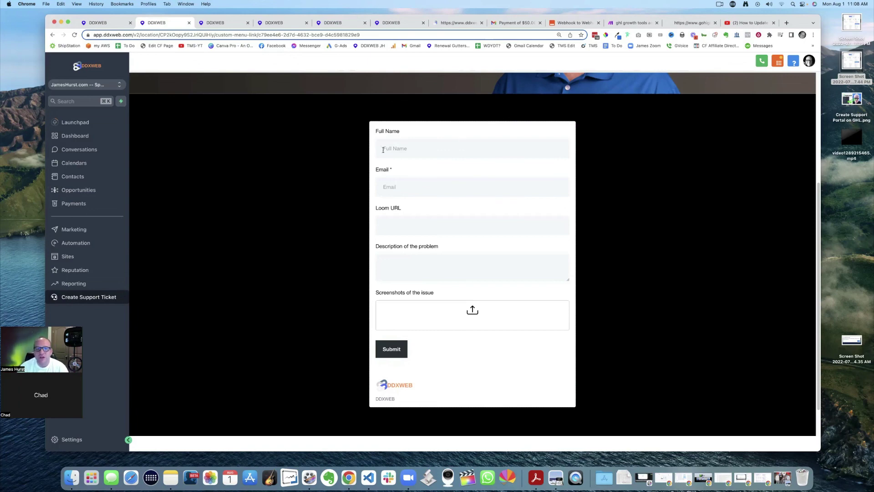
Step: Show the Upgrade to HighLevel Pro page and highlight the go_highlevel affiliate upgrade credit
click(699, 23)
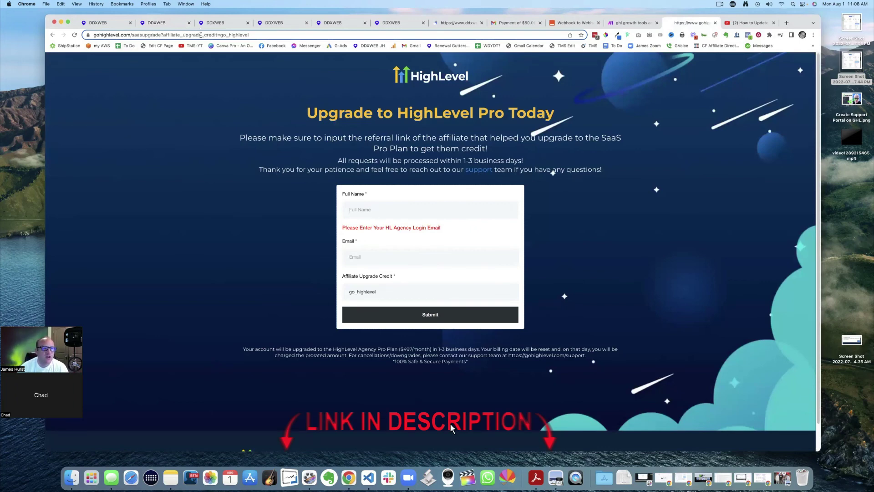
drag(385, 293, 396, 298)
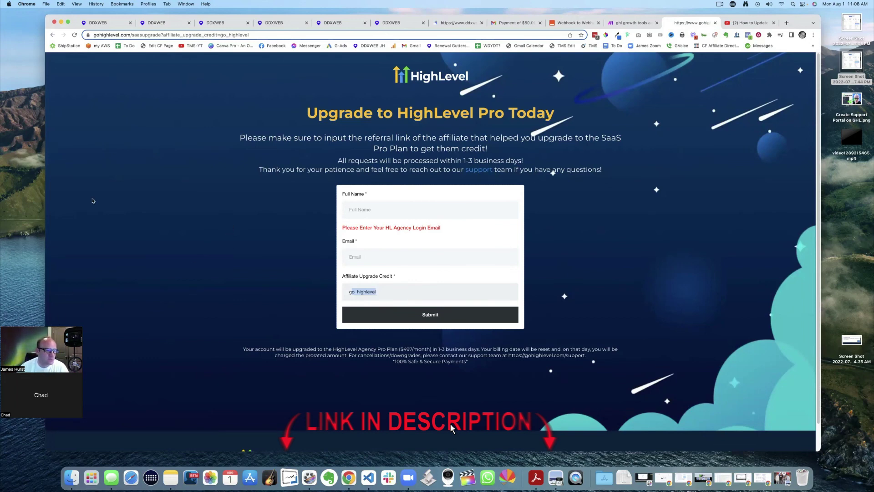
drag(55, 324, 81, 183)
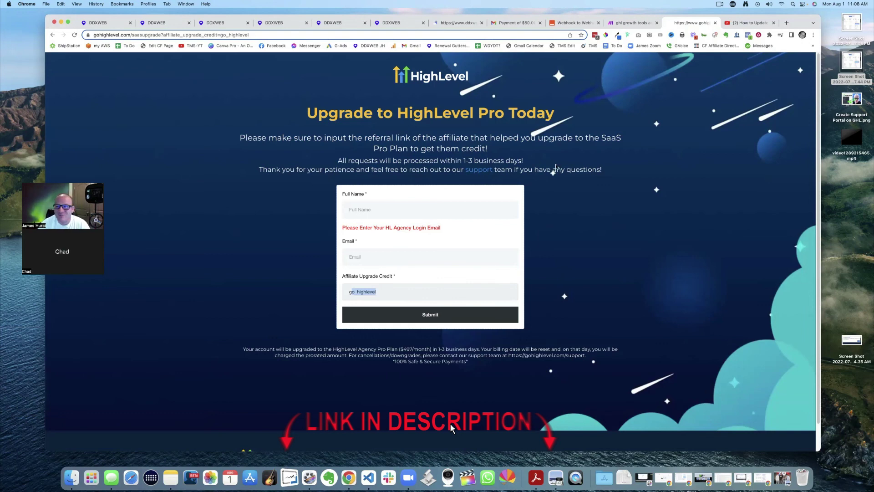